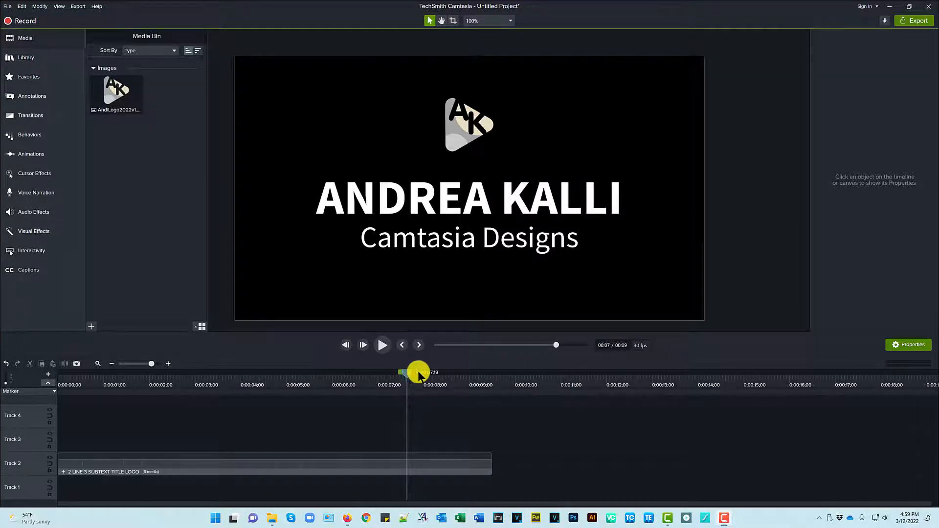
Play the 2 LINE 3 SUBTEXT TITLE LOGO group from the start of the timeline to preview its animation.
left_click_drag(406, 372, 44, 404)
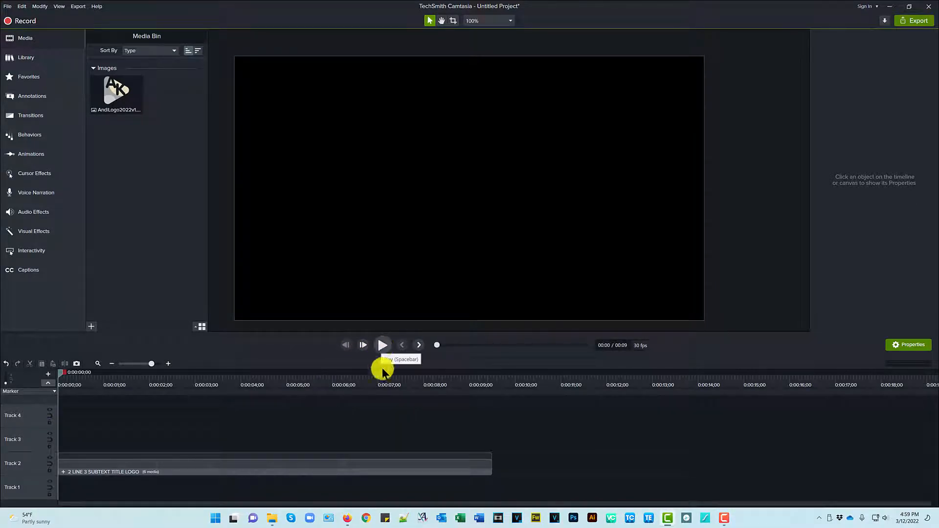
left_click(315, 469)
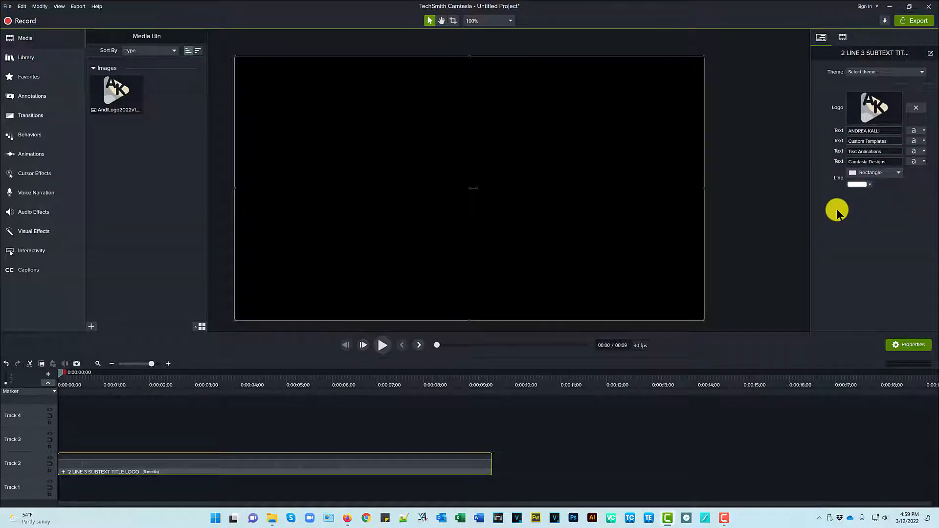
left_click(384, 346)
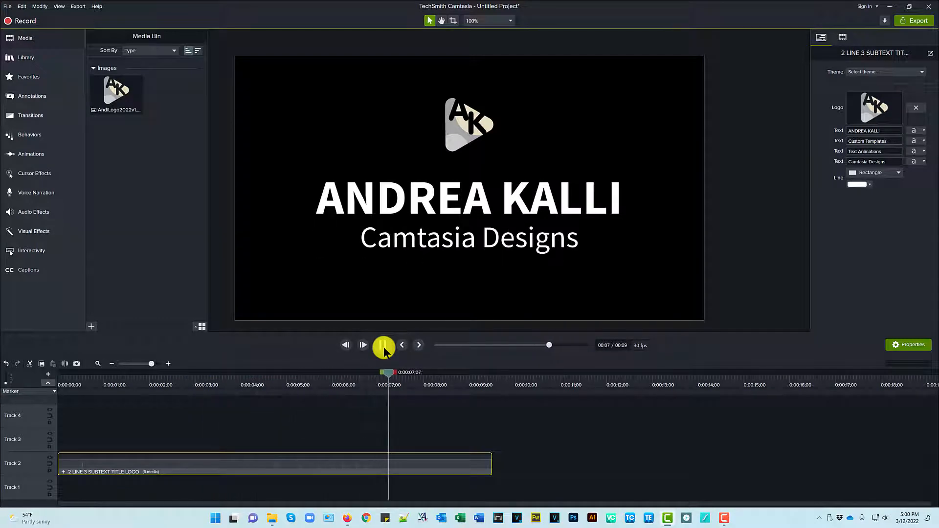
left_click(384, 349)
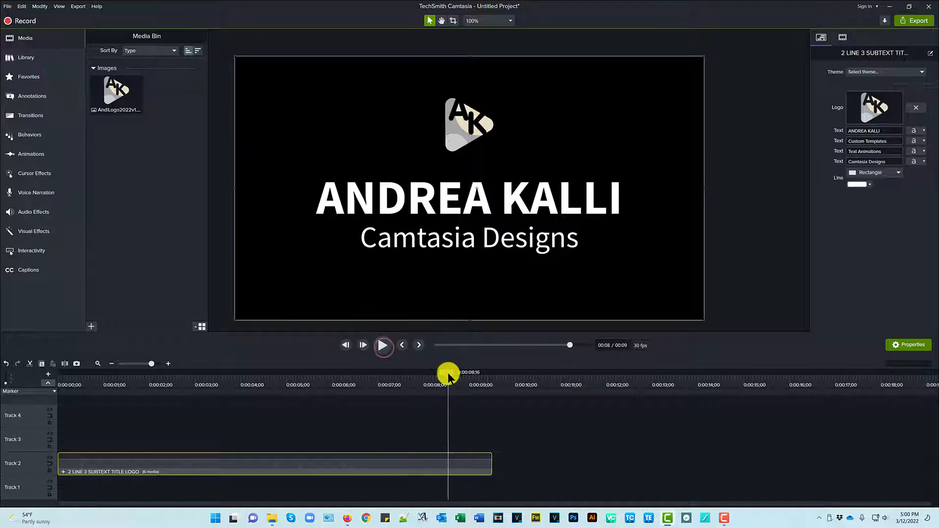
Return the playhead to the start and advance frame by frame to about 0:00:01;15, examining the title's outline animation.
left_click_drag(316, 391, 58, 408)
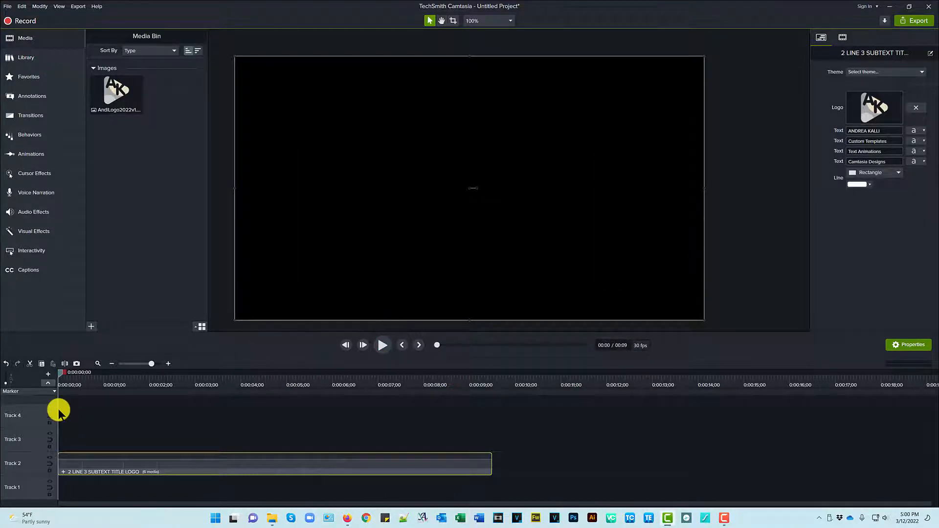
left_click(362, 345)
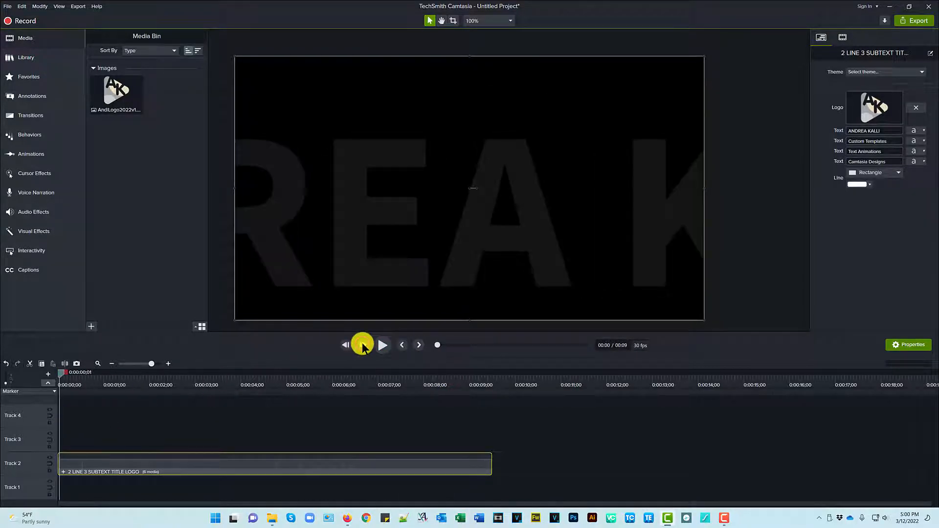
left_click(362, 345)
left_click(363, 345)
left_click(362, 345)
left_click(363, 344)
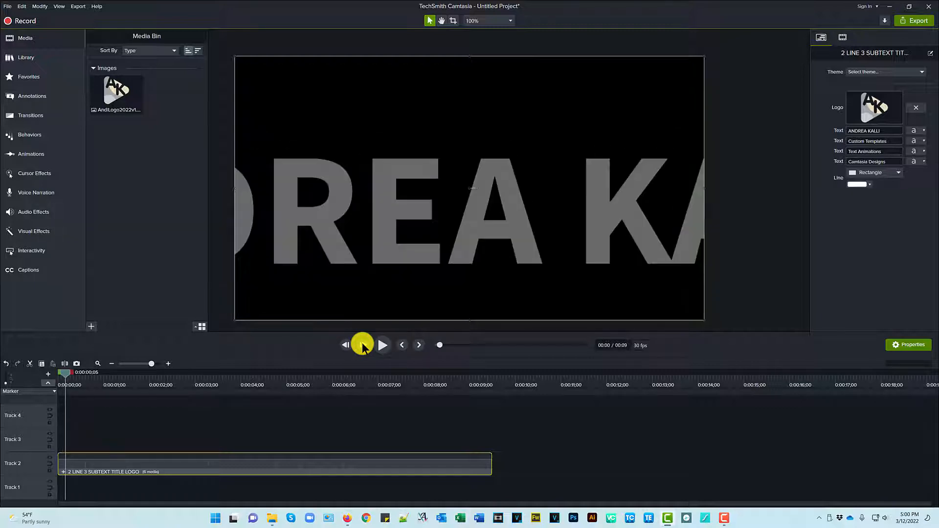
left_click(362, 345)
left_click(363, 345)
left_click(363, 345)
left_click(362, 344)
left_click(362, 345)
left_click(362, 345)
left_click(362, 345)
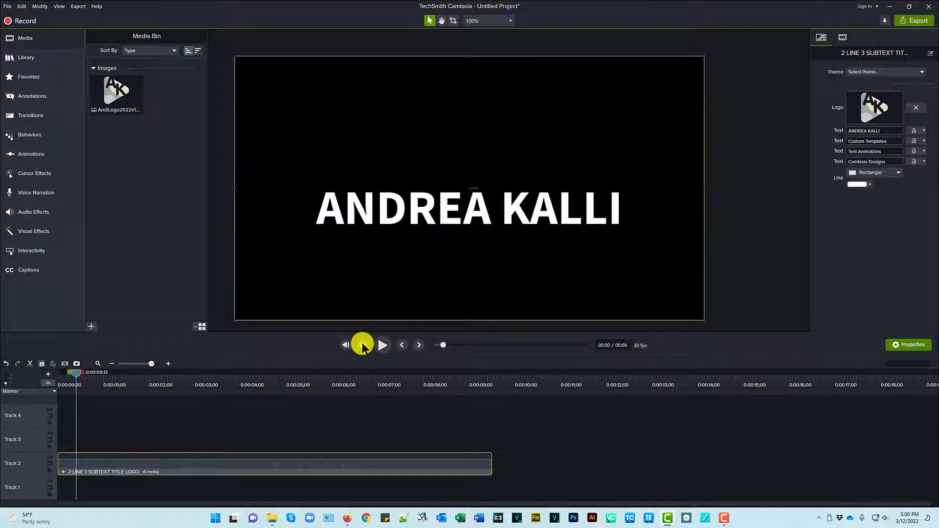
left_click(363, 344)
left_click(362, 345)
left_click(362, 345)
left_click(362, 345)
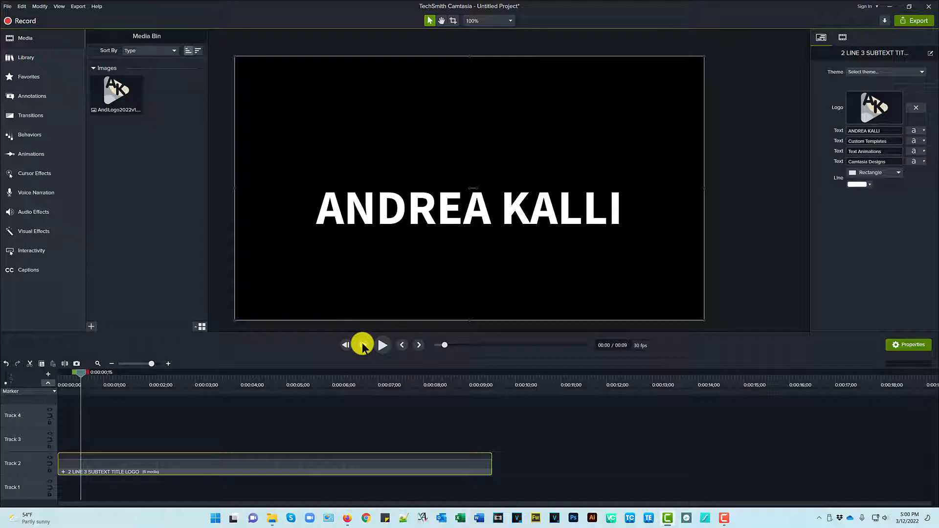
left_click(363, 345)
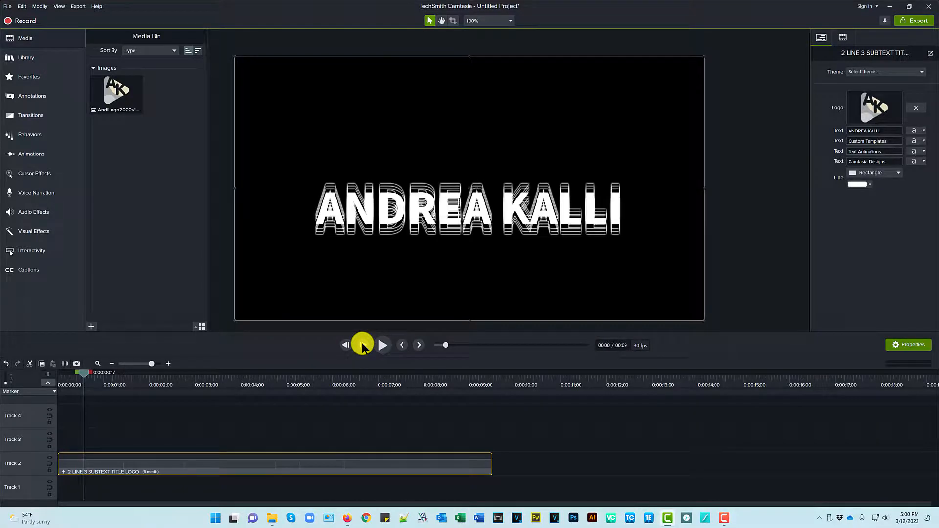
left_click(363, 345)
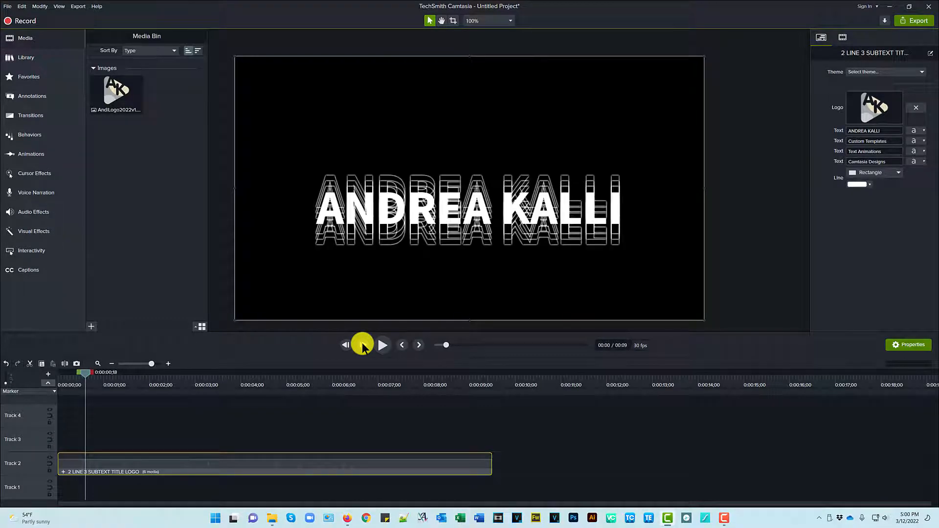
left_click(362, 344)
left_click(362, 344)
left_click(363, 345)
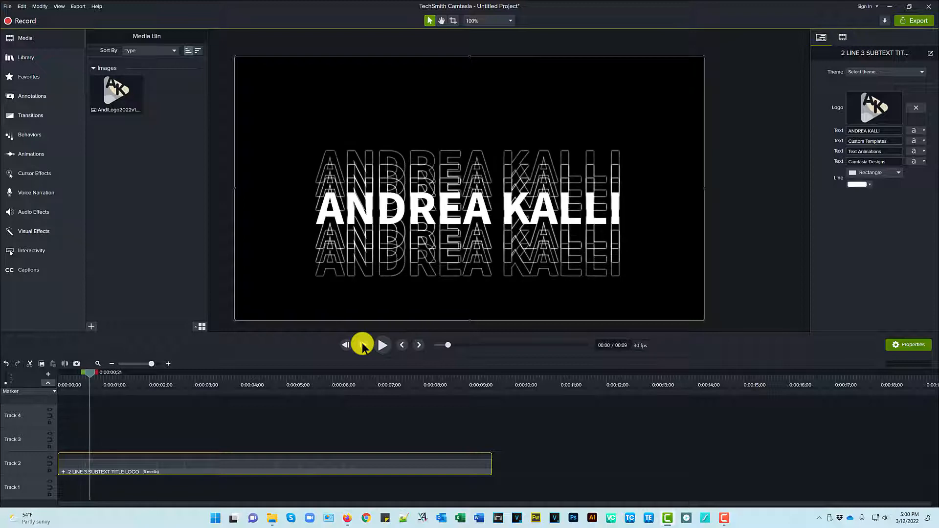
left_click(363, 345)
left_click(362, 345)
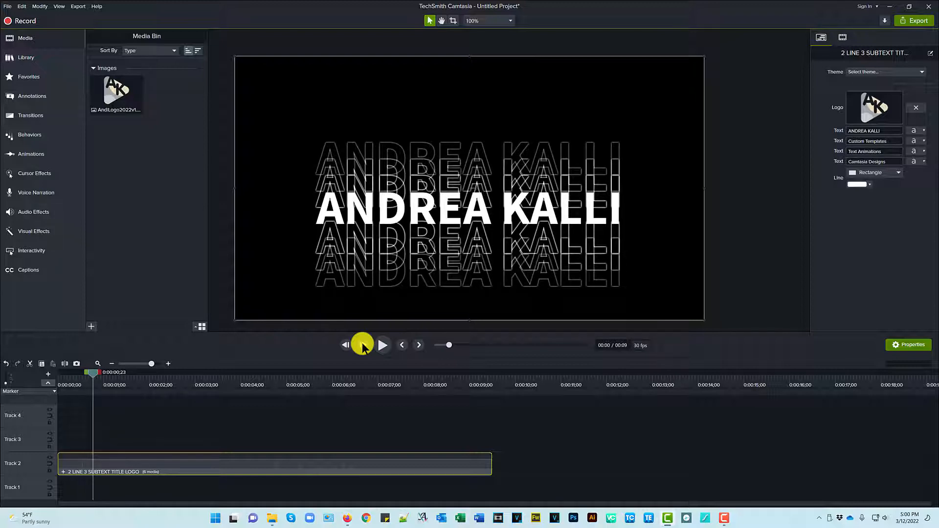
left_click(362, 345)
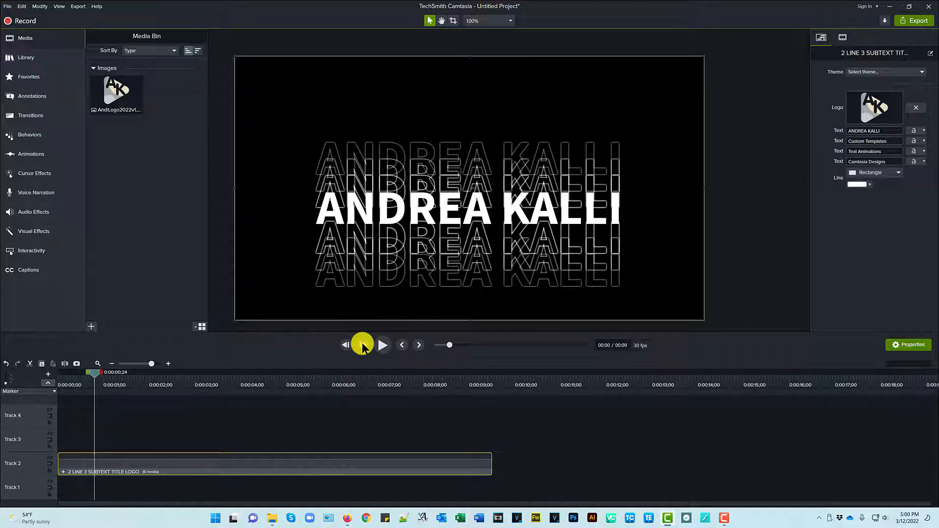
left_click(362, 345)
left_click(362, 345)
left_click(362, 345)
left_click(362, 345)
left_click(363, 345)
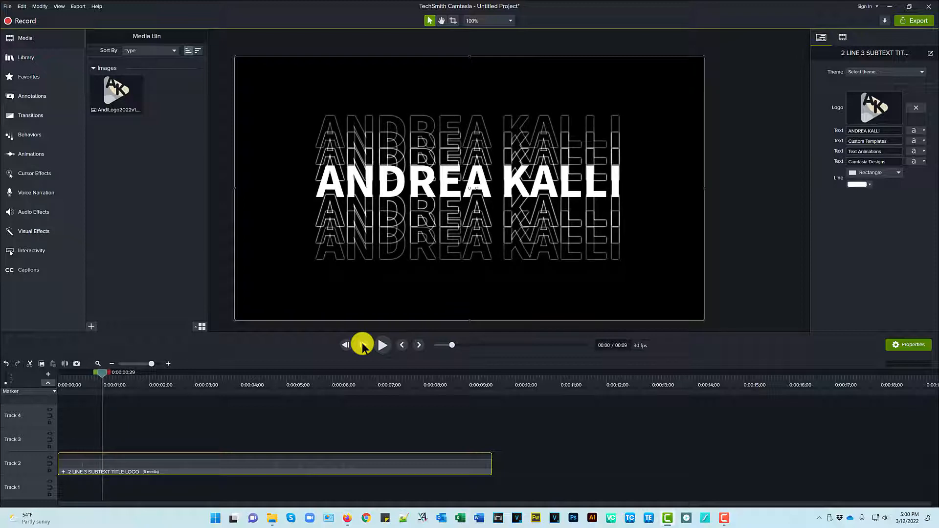
left_click(363, 345)
left_click(362, 344)
left_click(363, 345)
left_click(362, 345)
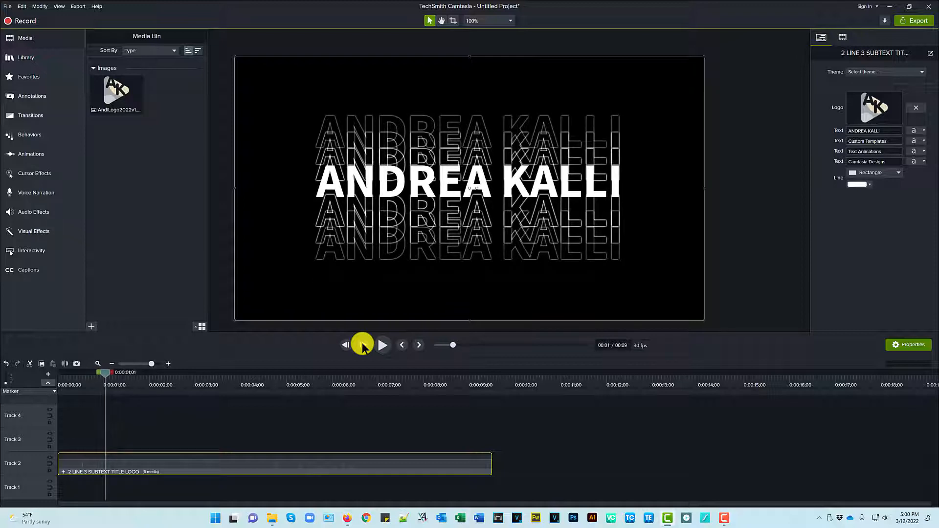
left_click(362, 345)
left_click(362, 345)
left_click(363, 345)
left_click(363, 345)
left_click(362, 345)
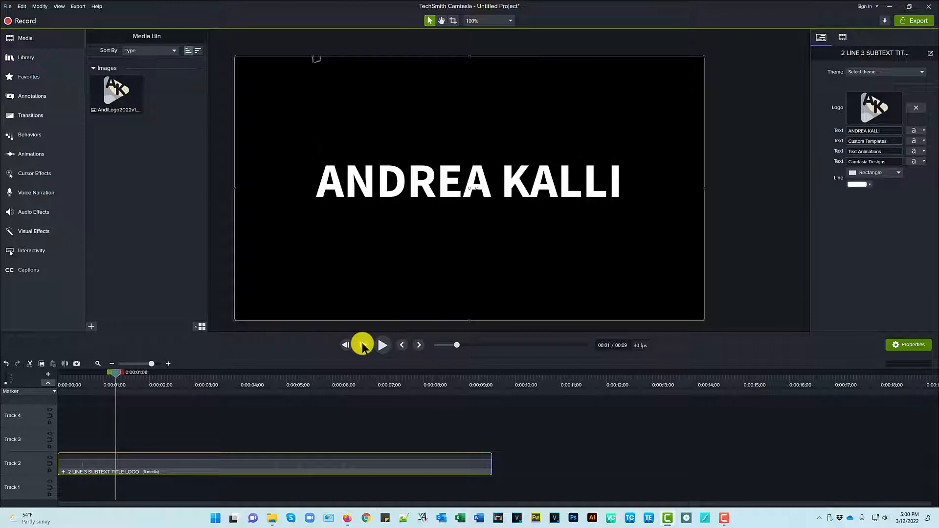
left_click(363, 345)
left_click(362, 345)
left_click(362, 345)
left_click(363, 345)
left_click(362, 345)
left_click(362, 344)
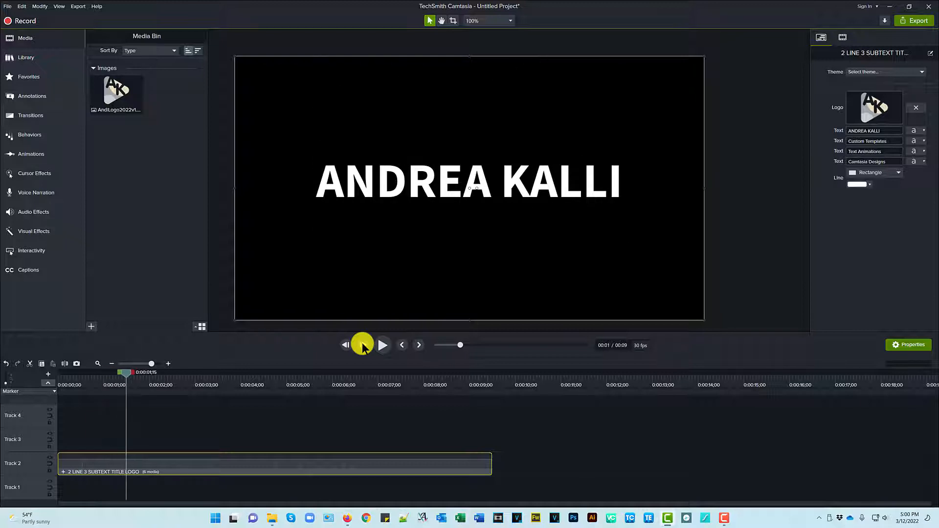
left_click(362, 345)
At 0:00:00;18, replace the title group's first text line with a different full name in capitals.
left_click(85, 385)
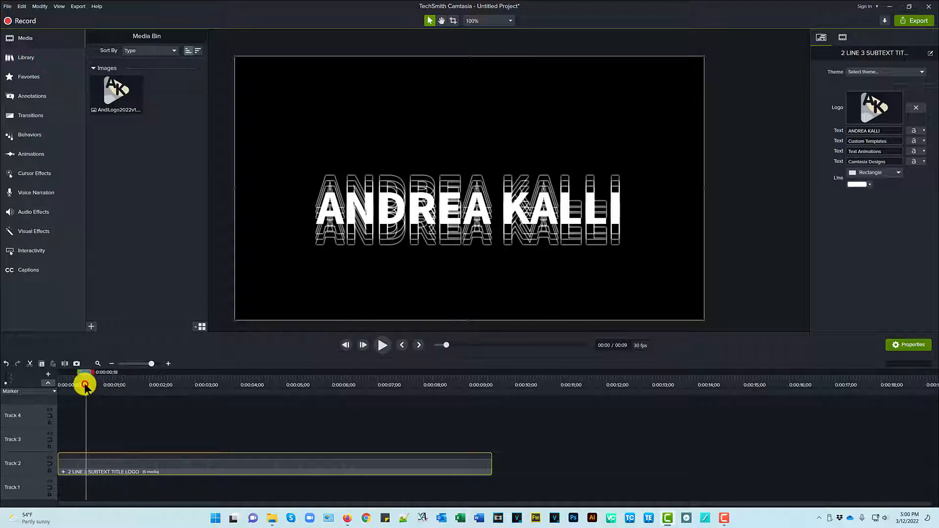
left_click(882, 128)
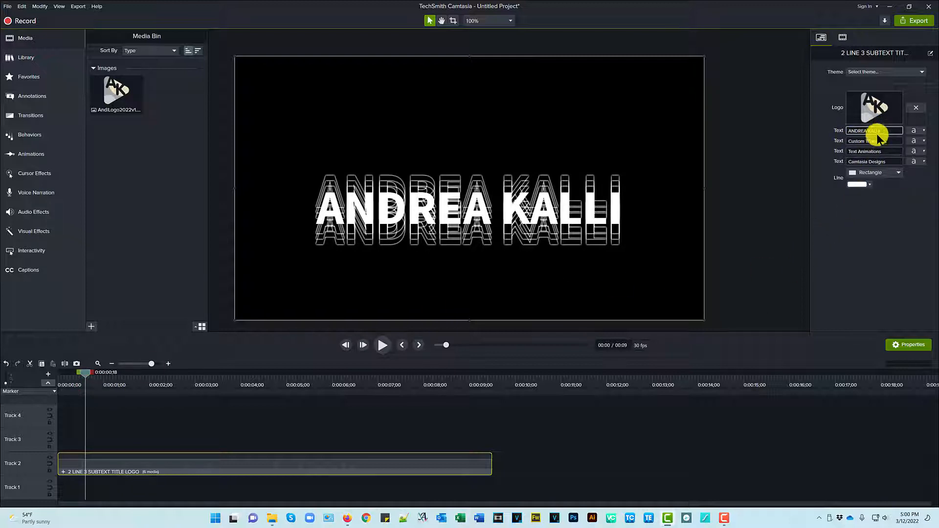
left_click_drag(883, 128, 848, 131)
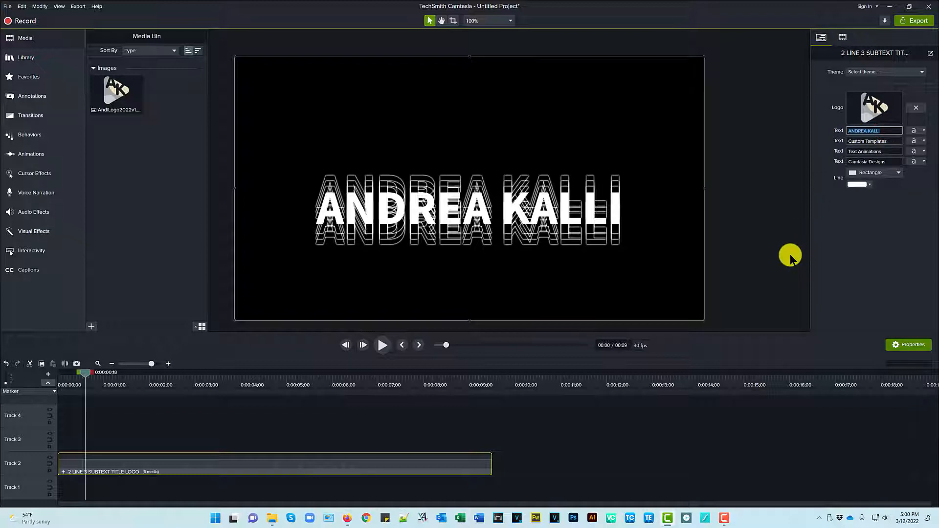
type("Anothe")
type("JOHN SM")
type("ITH")
left_click(834, 238)
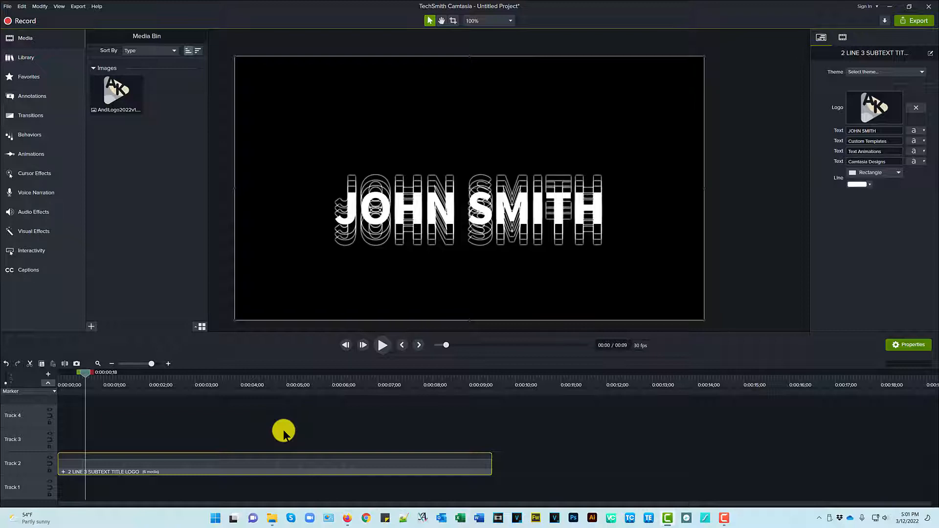
Open the title group's contents and examine what Track 1 contributes by hiding and showing it.
double_click(64, 472)
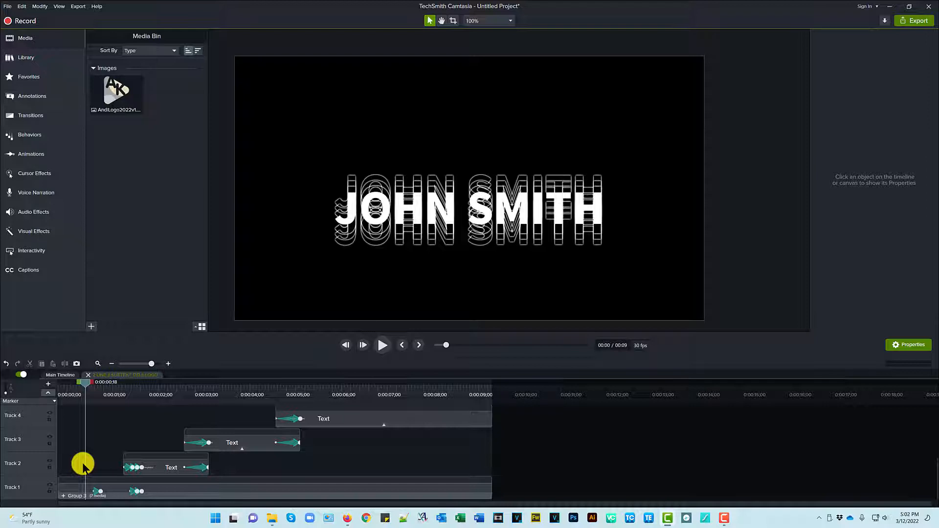
left_click(63, 496)
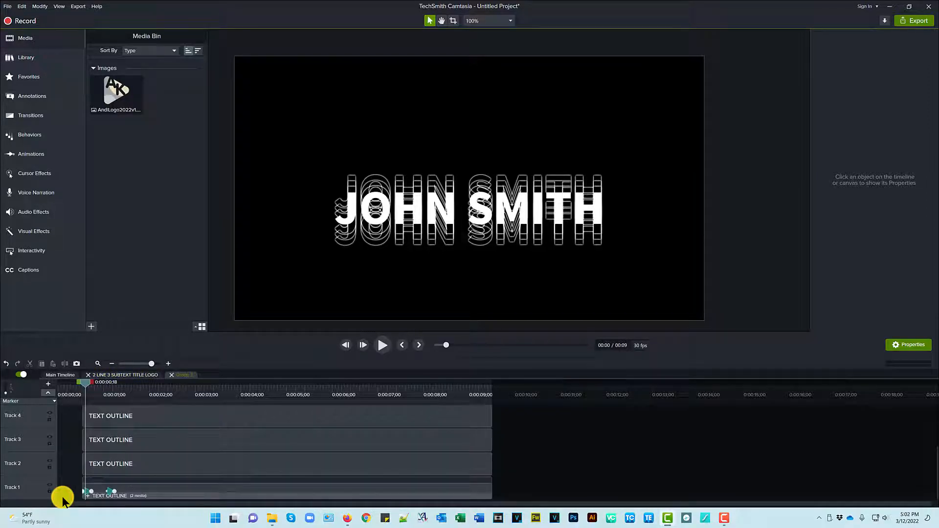
left_click(176, 376)
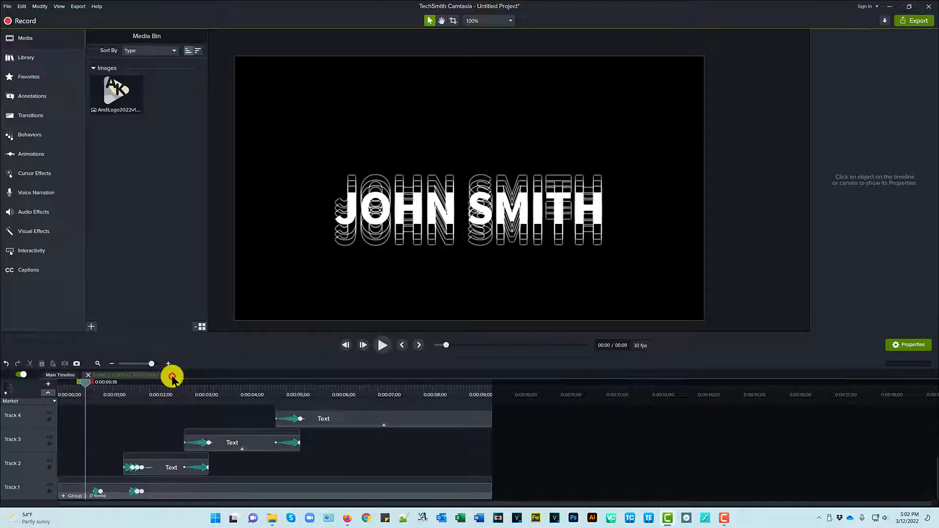
left_click(50, 485)
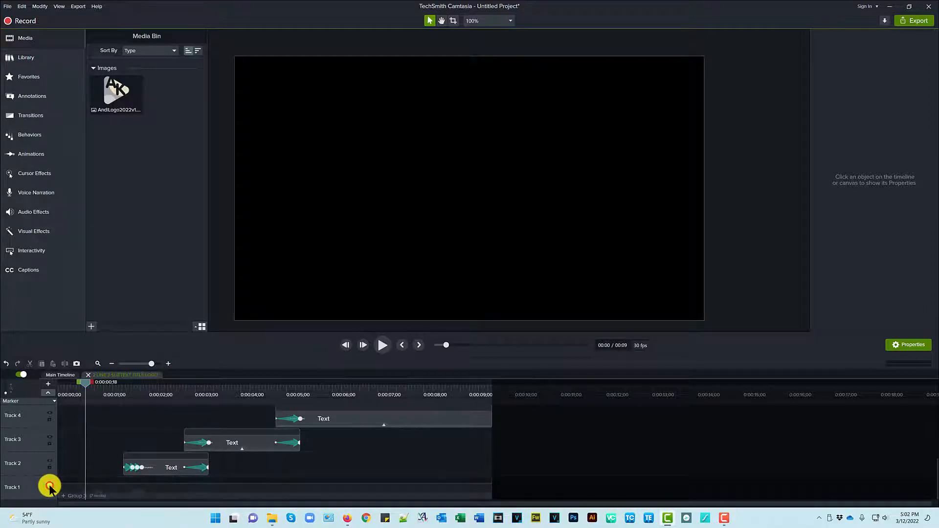
left_click(49, 485)
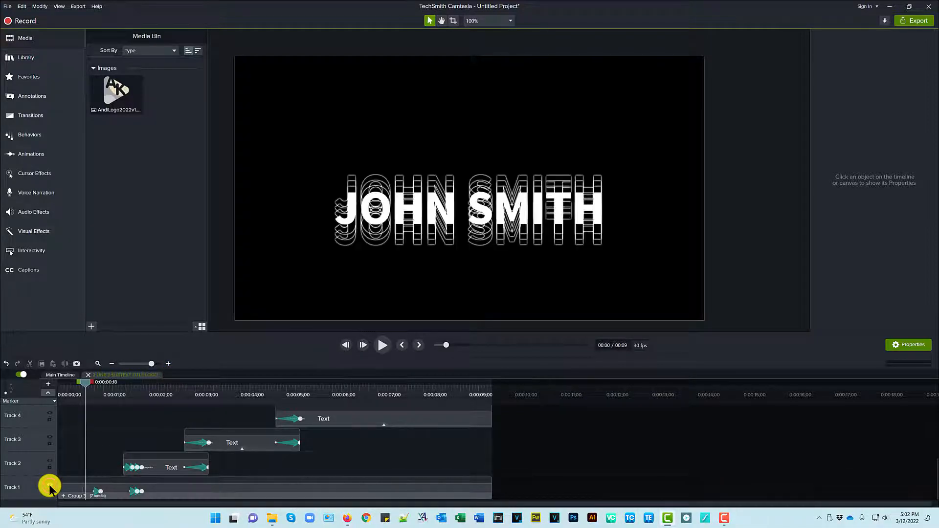
left_click(50, 486)
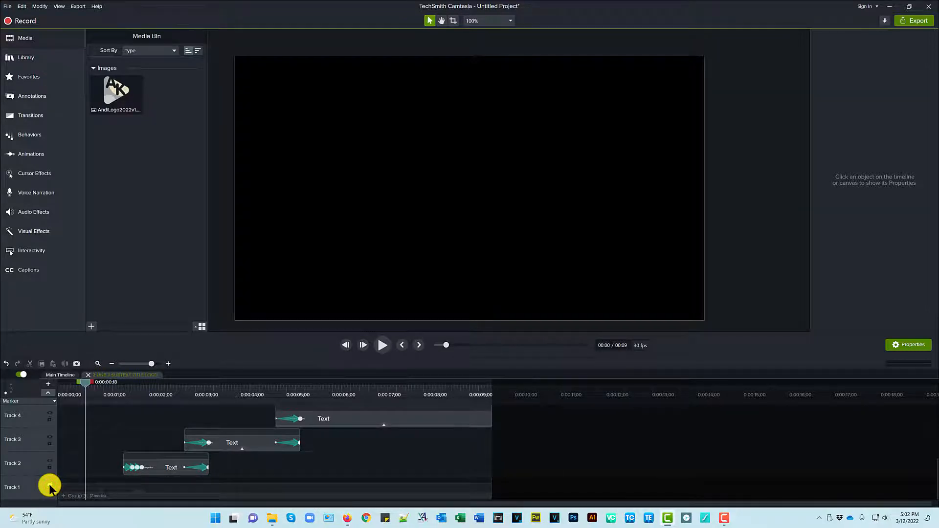
left_click(50, 485)
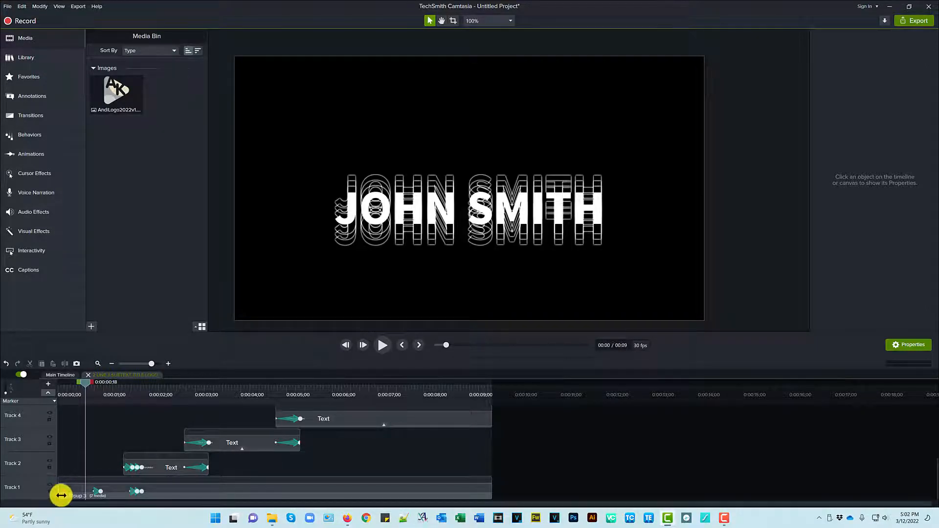
Open Group 3 in a taller timeline and hide and show Track 7 and Track 6 to examine their text layers.
left_click(63, 495)
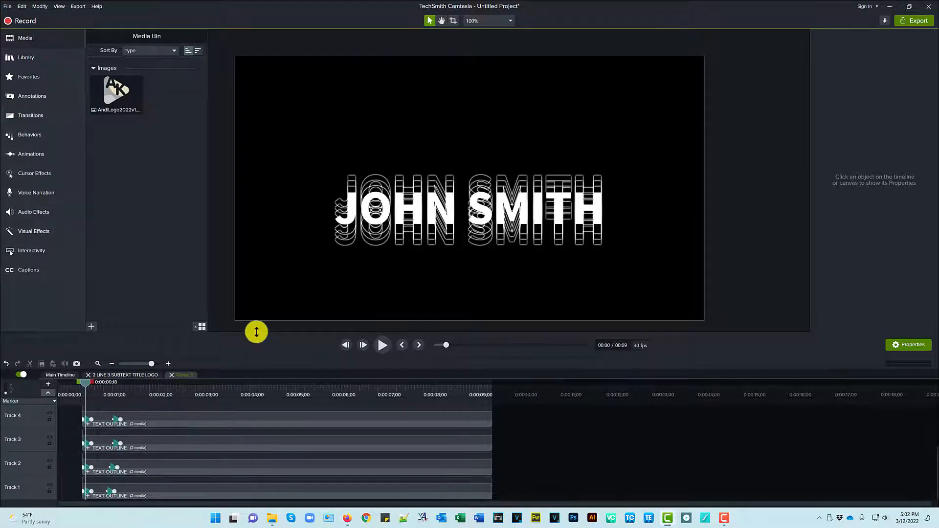
left_click_drag(256, 332, 260, 288)
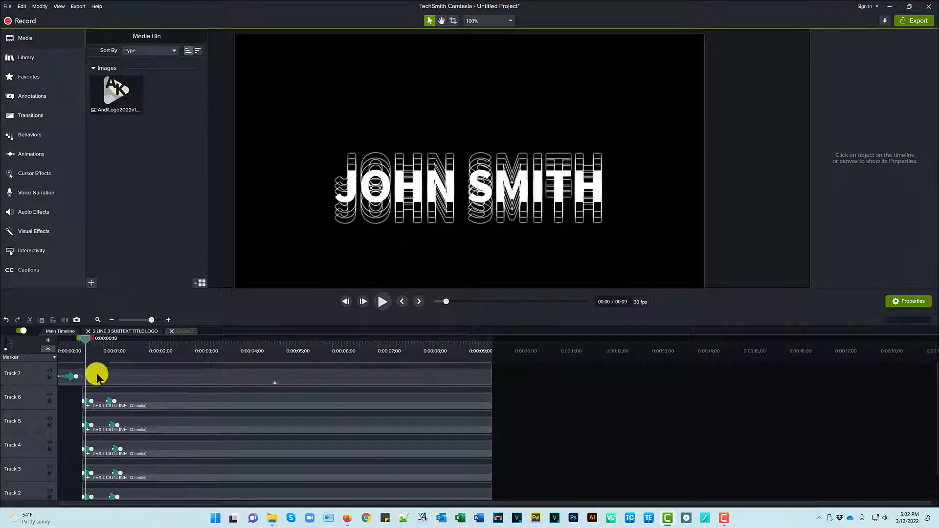
key("Delete")
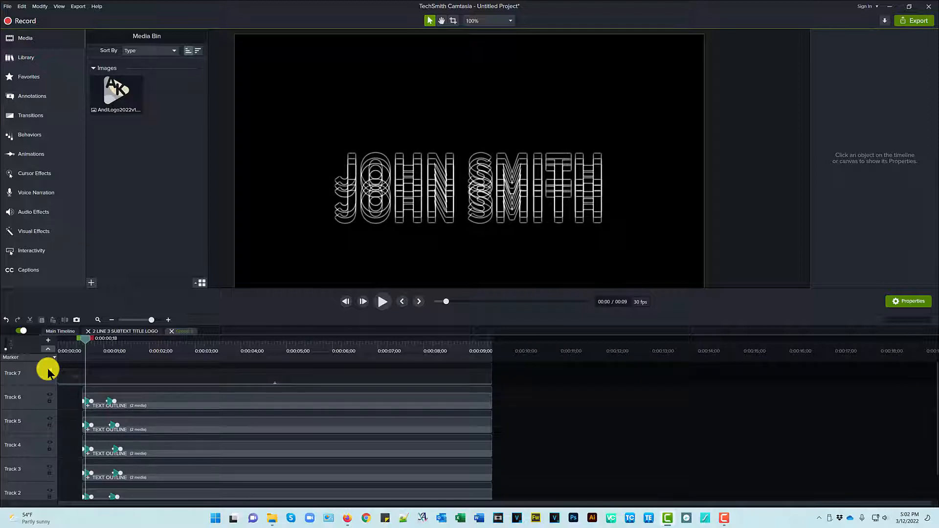
key("ctrl+z")
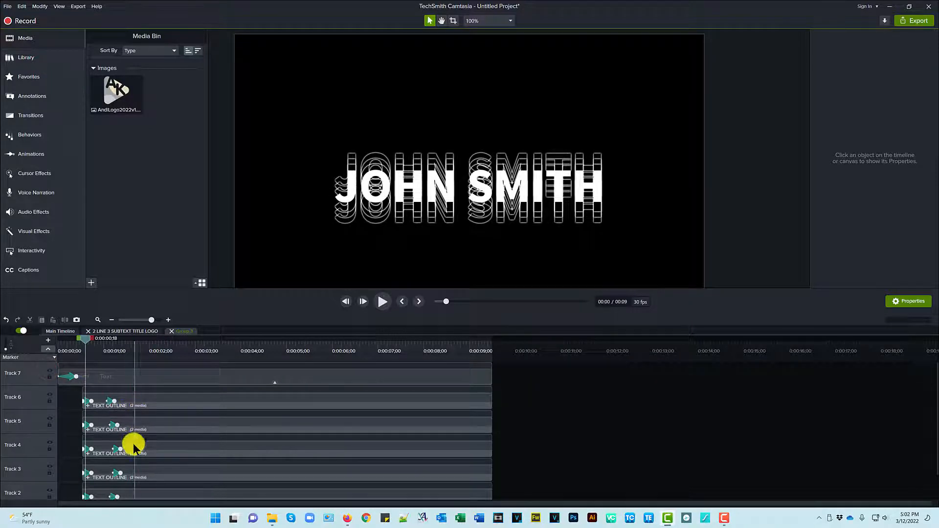
left_click(51, 395)
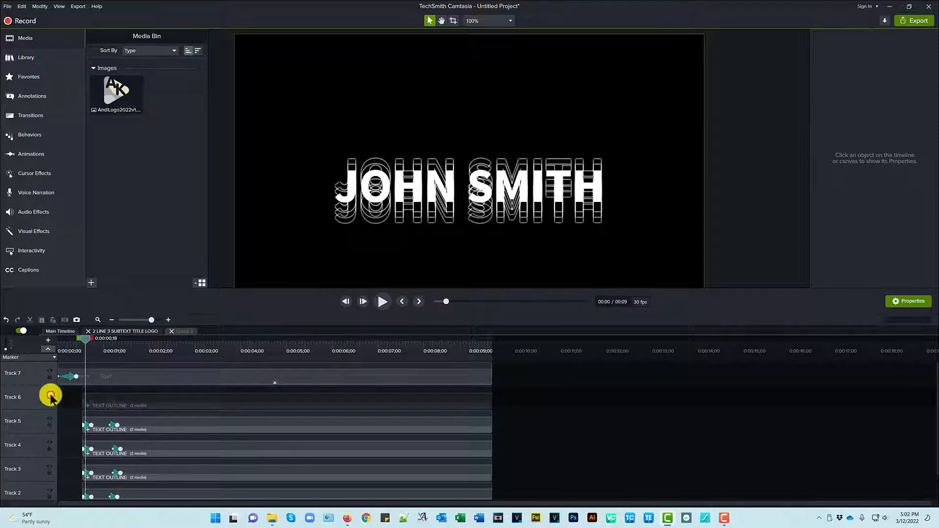
left_click(50, 396)
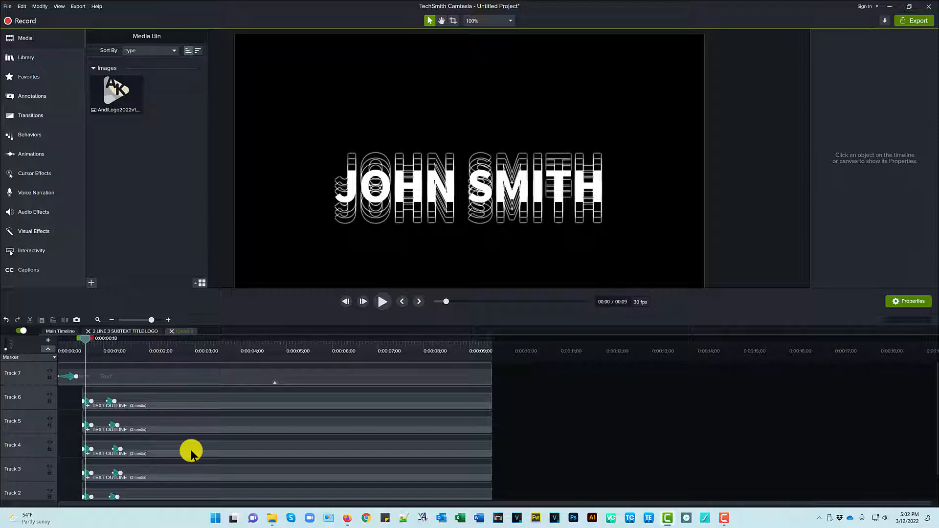
Close the opened nested groups and open the Quick Property Editor for the 2 LINE 3 SUBTEXT TITLE LOGO group.
left_click(171, 332)
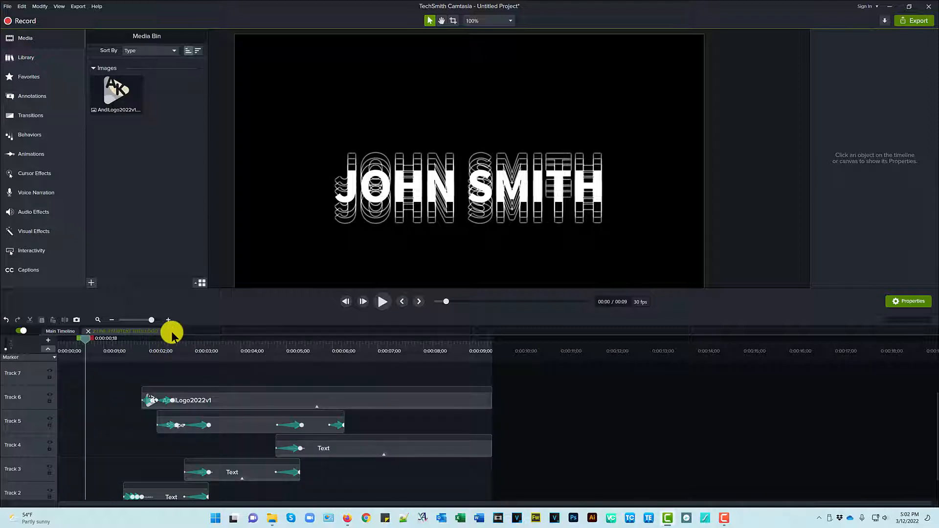
left_click(88, 333)
left_click(211, 466)
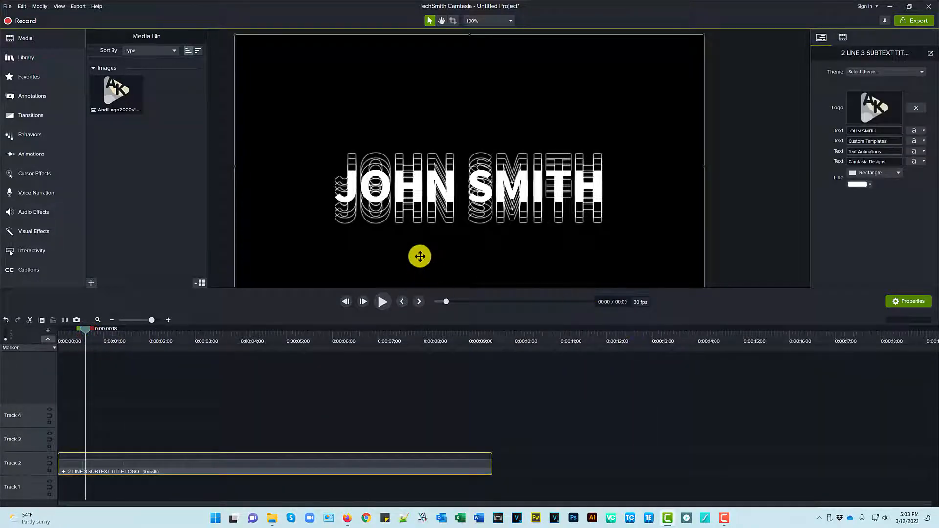
left_click(930, 52)
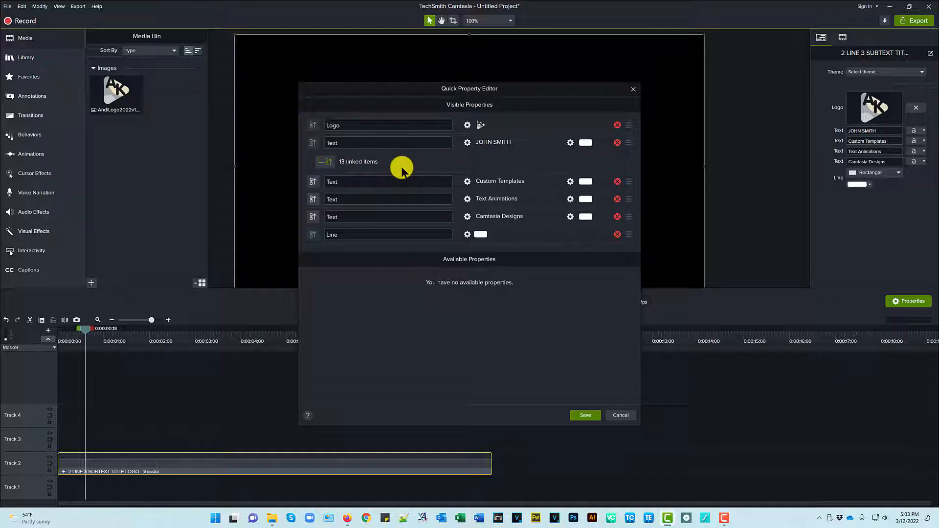
Unlink the name text properties, link them all back into one property, and close the Quick Property Editor without saving.
left_click(324, 160)
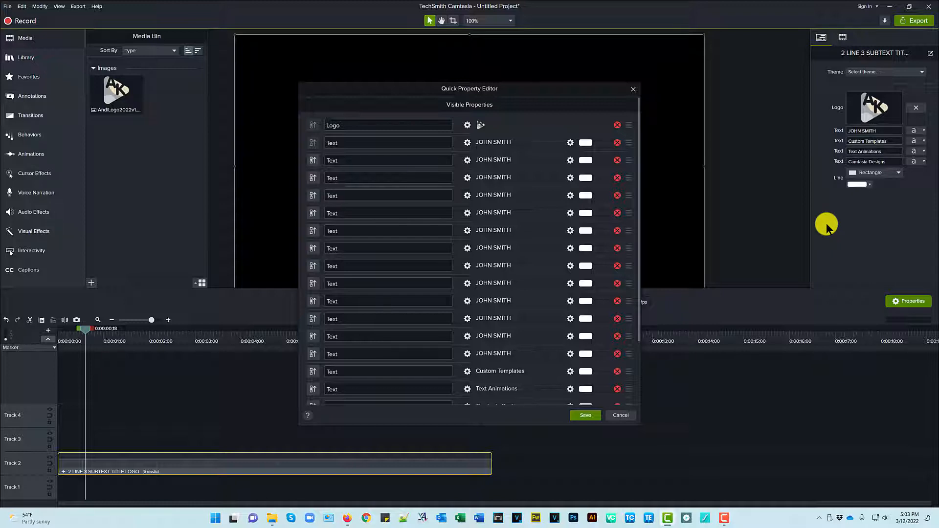
left_click(311, 160)
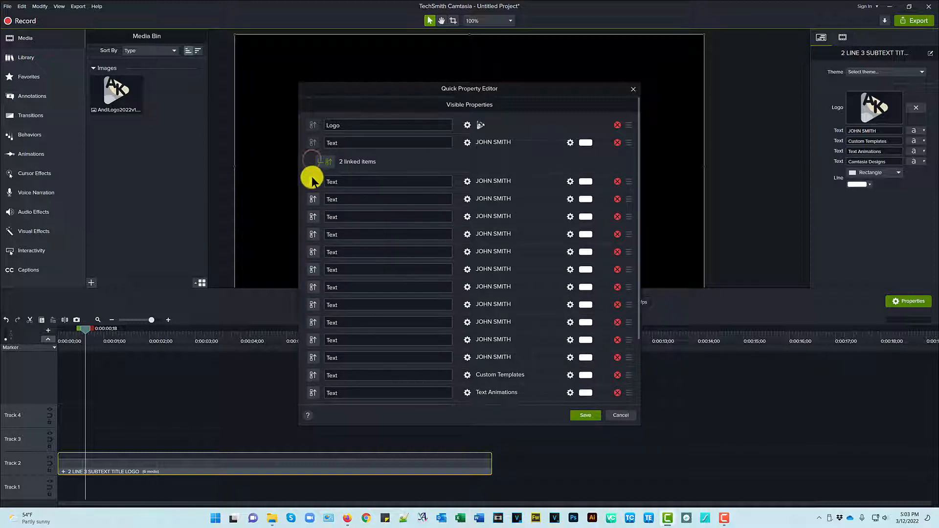
left_click(312, 181)
left_click(312, 181)
left_click(312, 181)
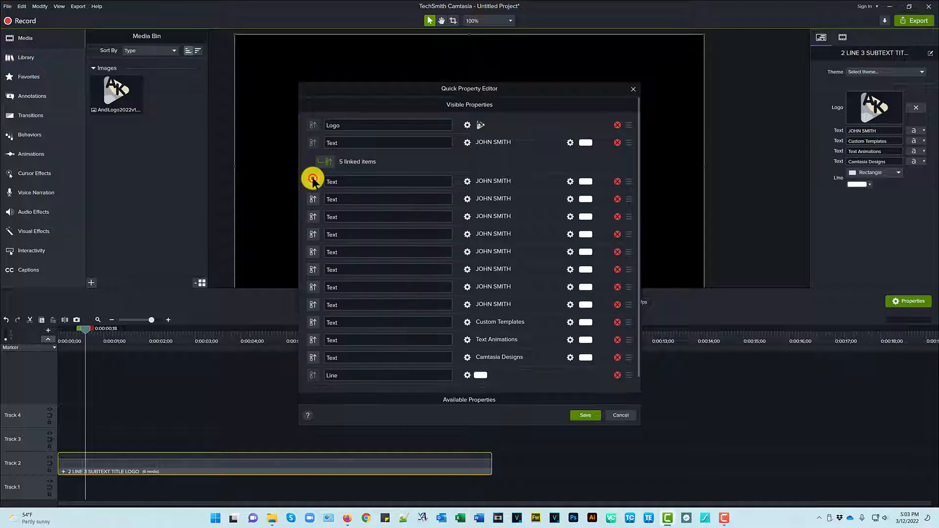
left_click(312, 181)
left_click(312, 181)
left_click(312, 181)
left_click(312, 181)
left_click(312, 181)
left_click(312, 181)
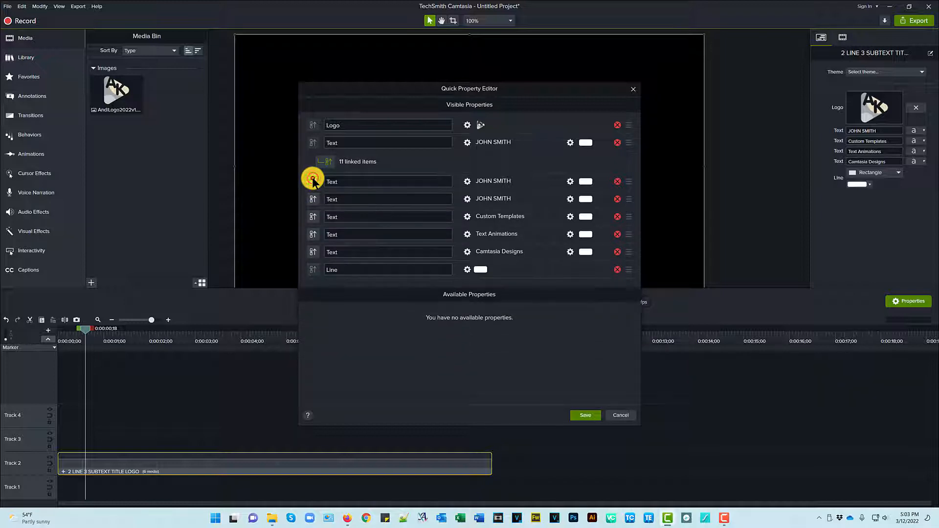
left_click(312, 181)
left_click(312, 181)
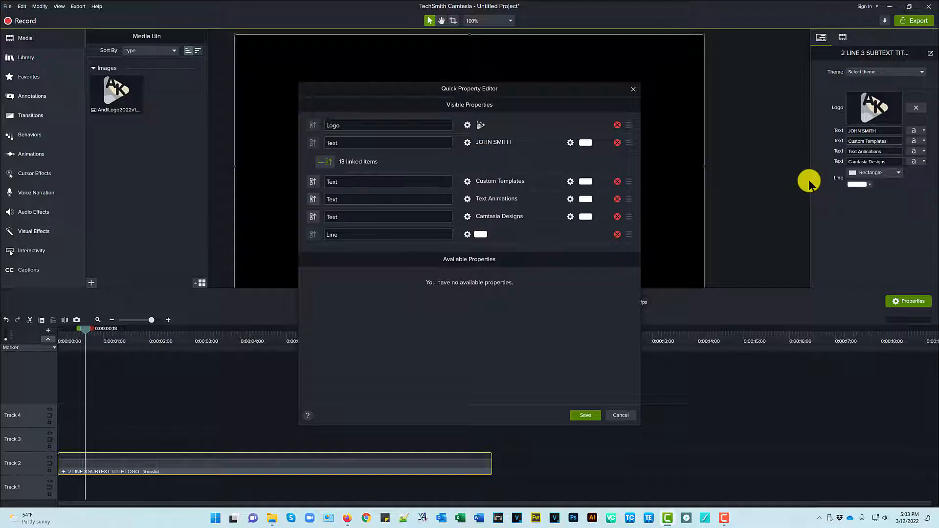
left_click(621, 414)
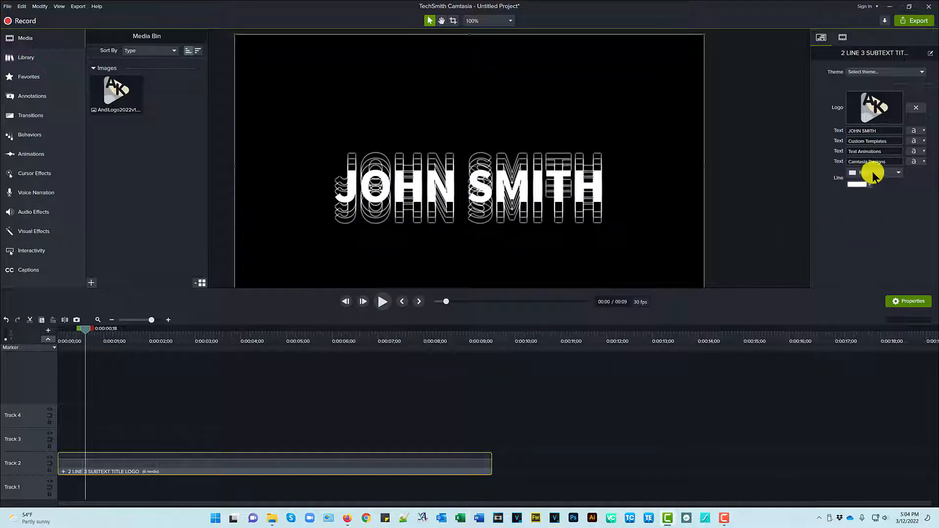
Replace the name in the title's first text line with another full name in capitals.
left_click(881, 133)
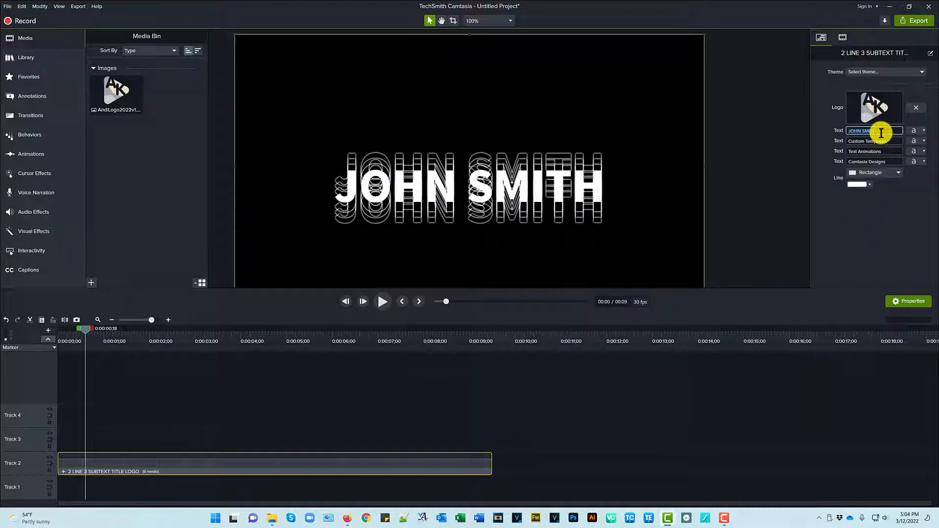
type("ANDREA KALLI")
left_click(858, 210)
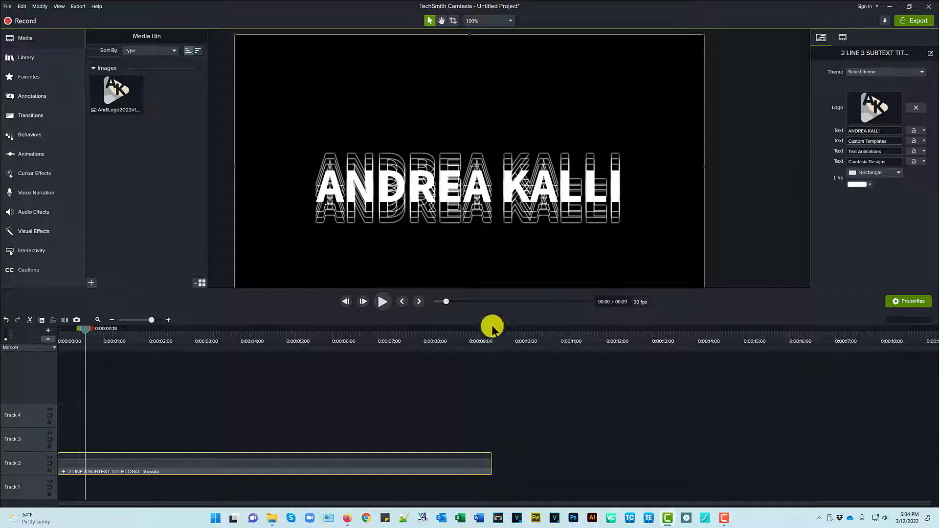
Preview the title at several times, park the playhead at 0:00:05;13, and replace the title's logo with the AndiLogo2022v3 image.
left_click(291, 334)
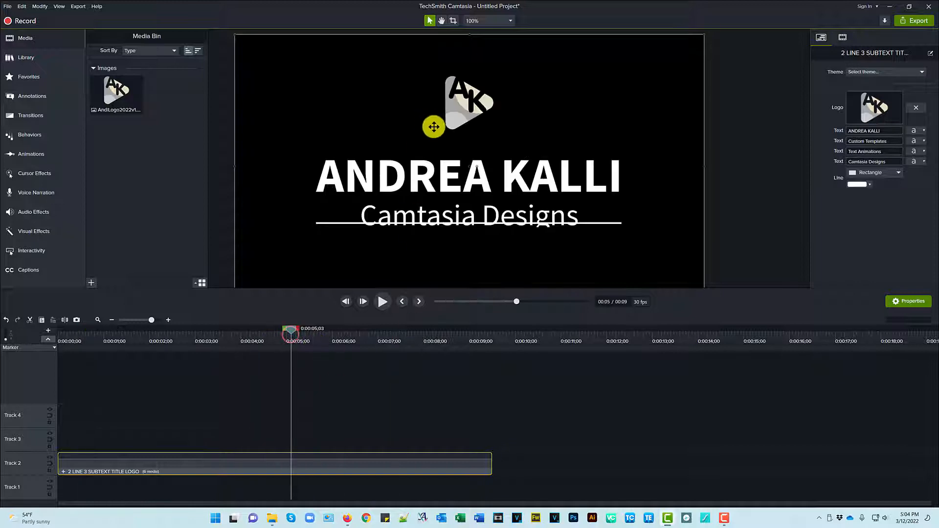
left_click(457, 338)
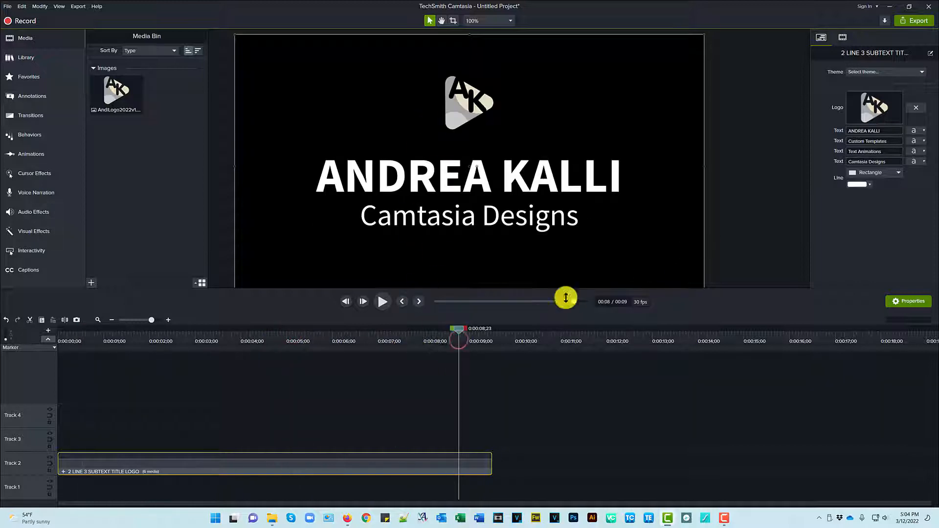
left_click(400, 336)
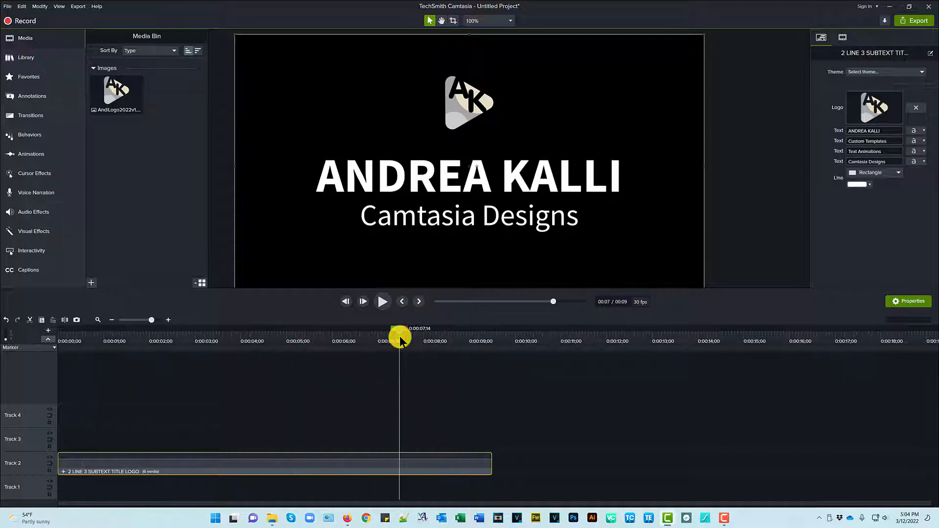
left_click_drag(403, 334, 306, 346)
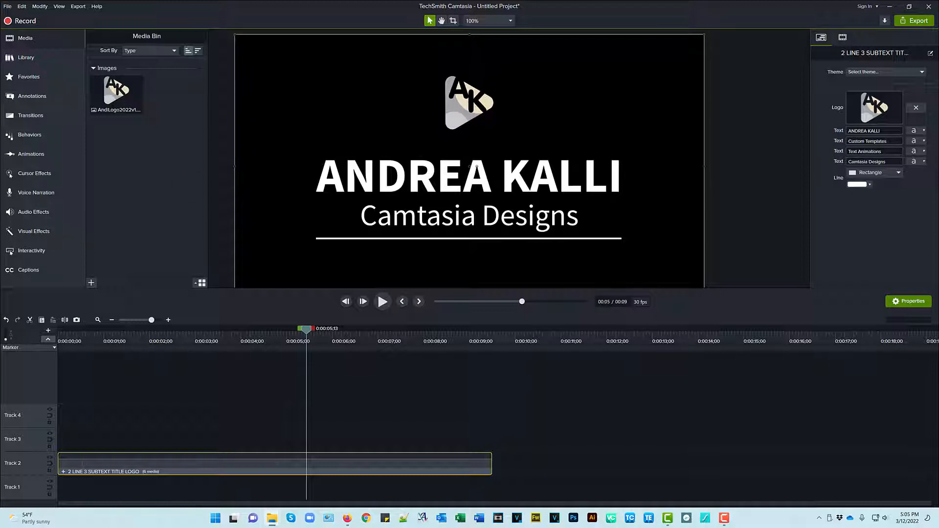
right_click(880, 110)
left_click_drag(216, 194, 871, 112)
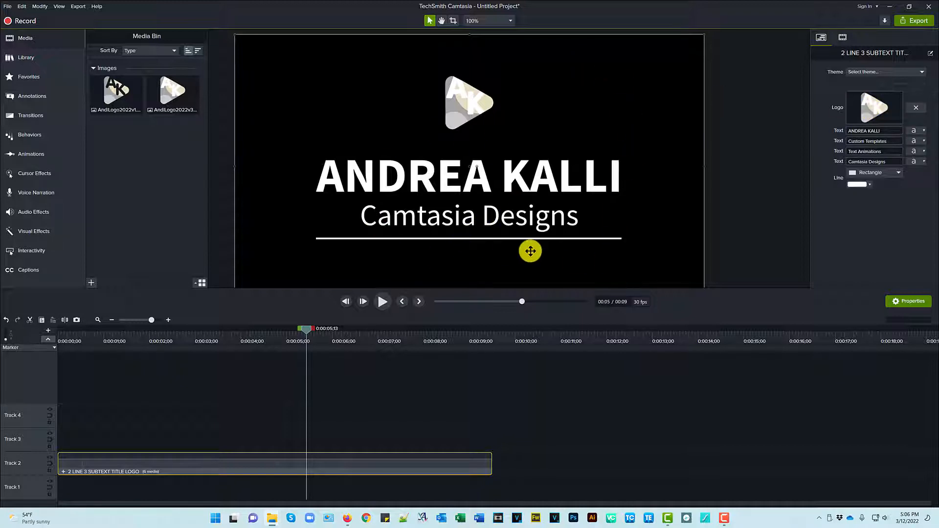
Set the canvas background colour to white in the project settings.
left_click(509, 20)
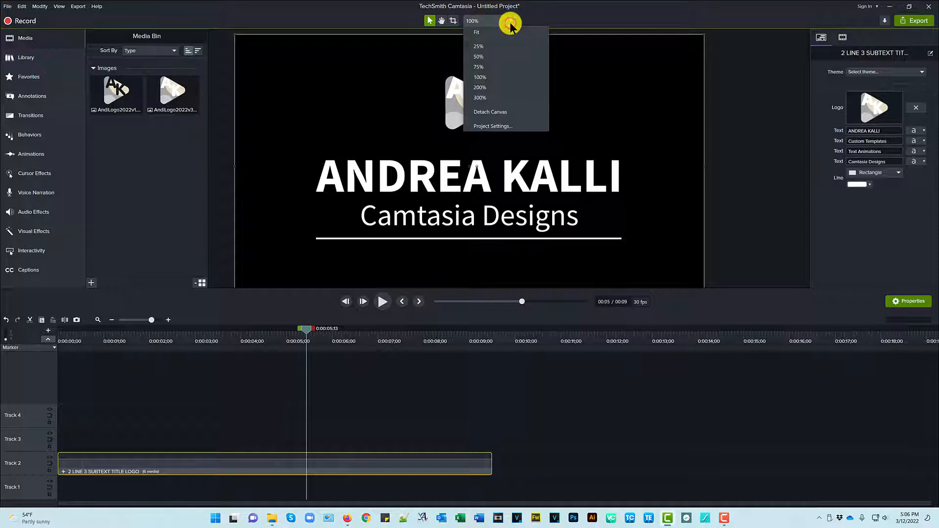
left_click(505, 125)
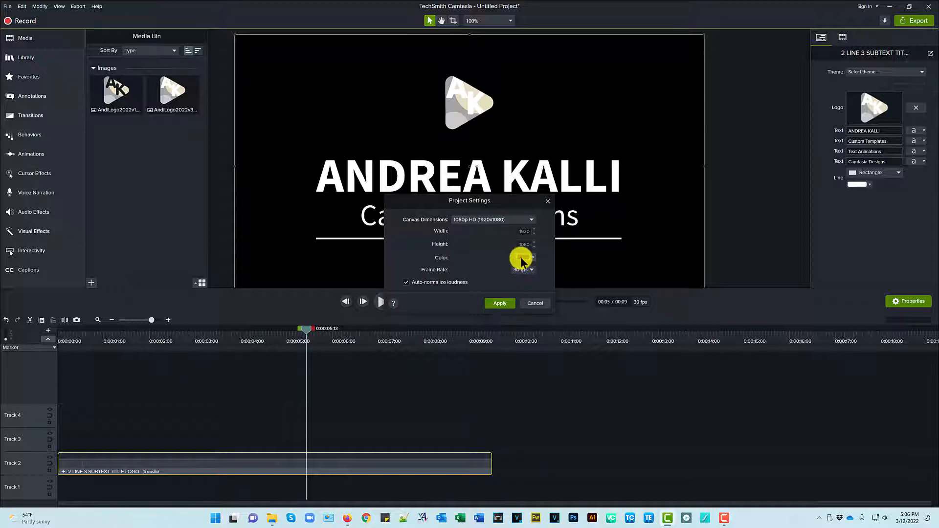
left_click(522, 258)
left_click(492, 288)
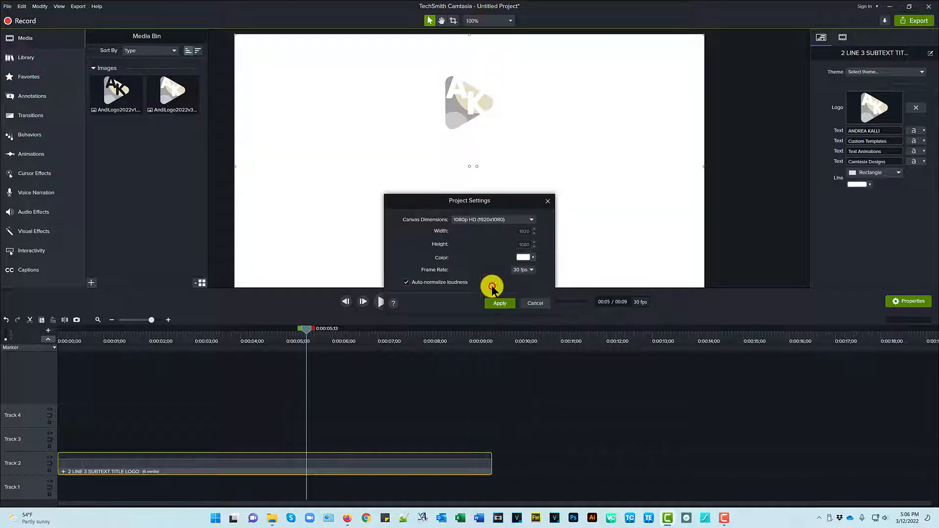
left_click(498, 302)
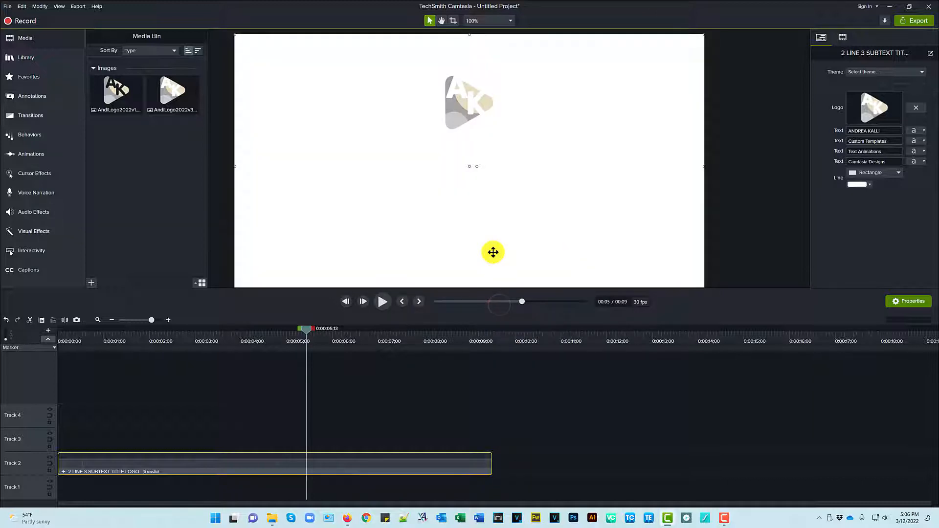
Change the title name's font colour to the bright blue saved in My Colors.
left_click(923, 132)
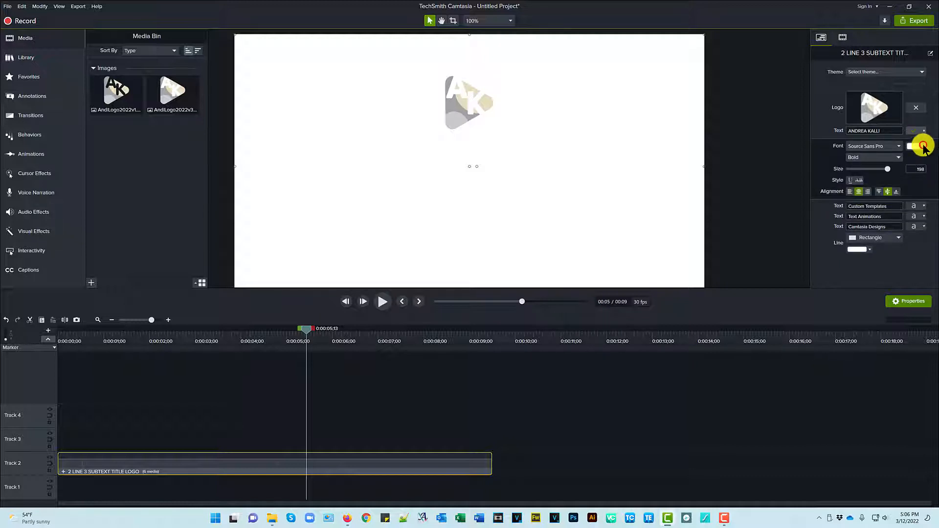
left_click(924, 146)
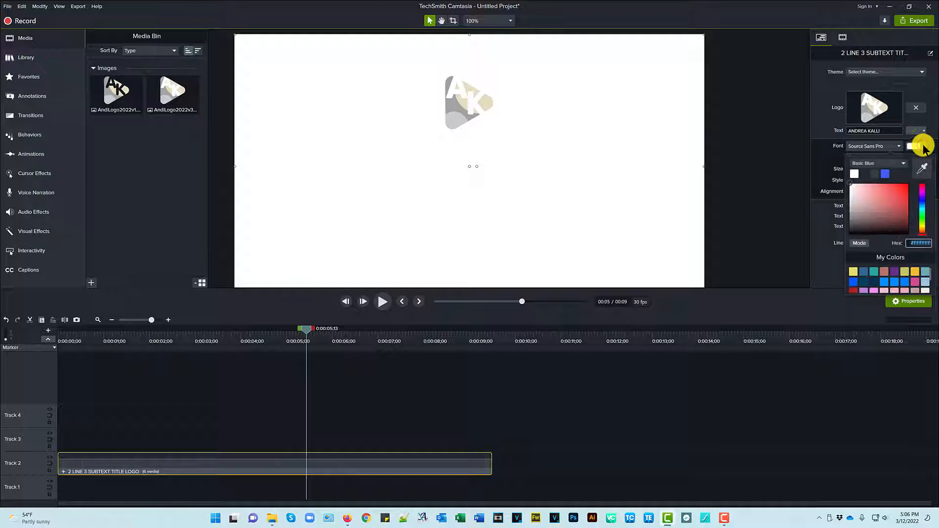
left_click(905, 280)
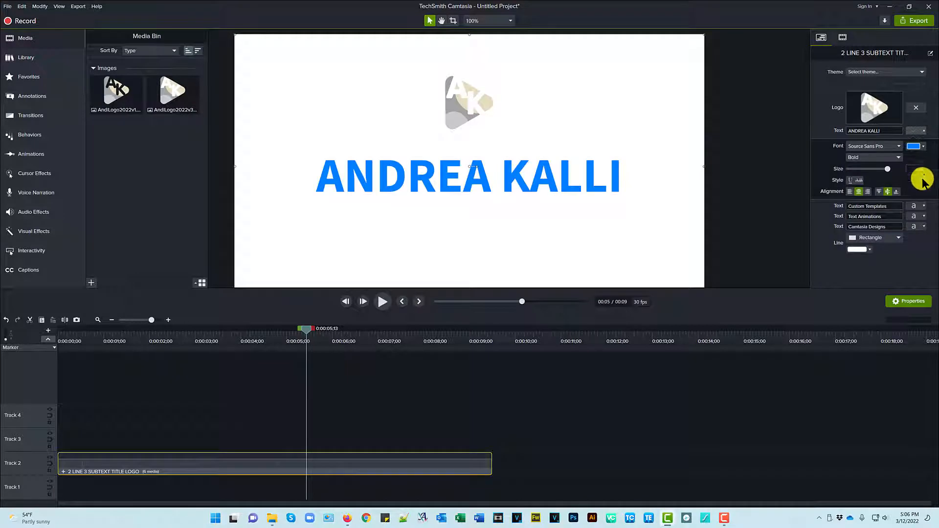
Set the font colour of the Custom Templates and Text Animations lines to the muted teal saved in My Colors.
left_click(923, 206)
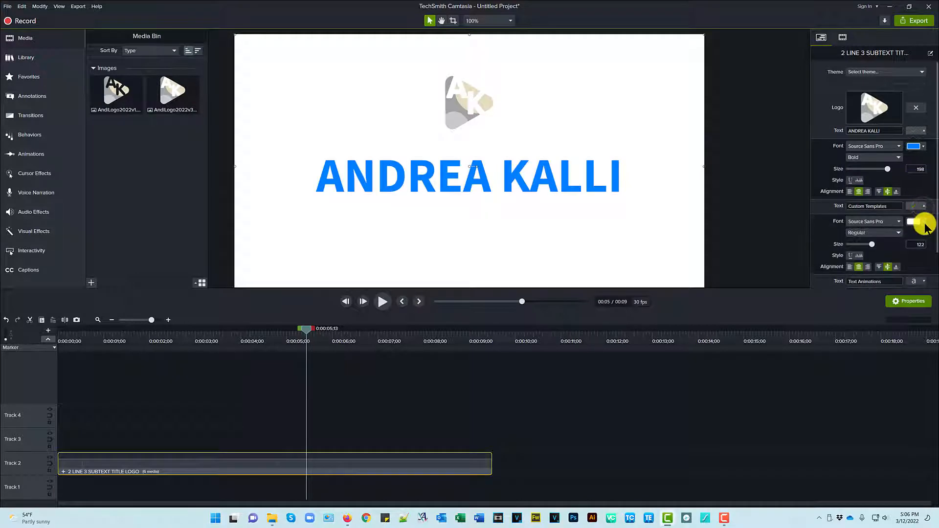
left_click(923, 223)
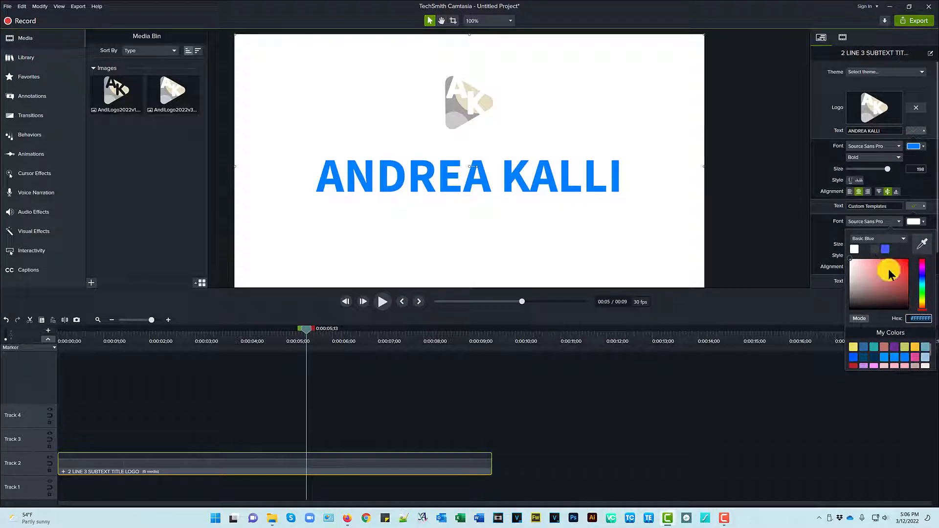
left_click(925, 347)
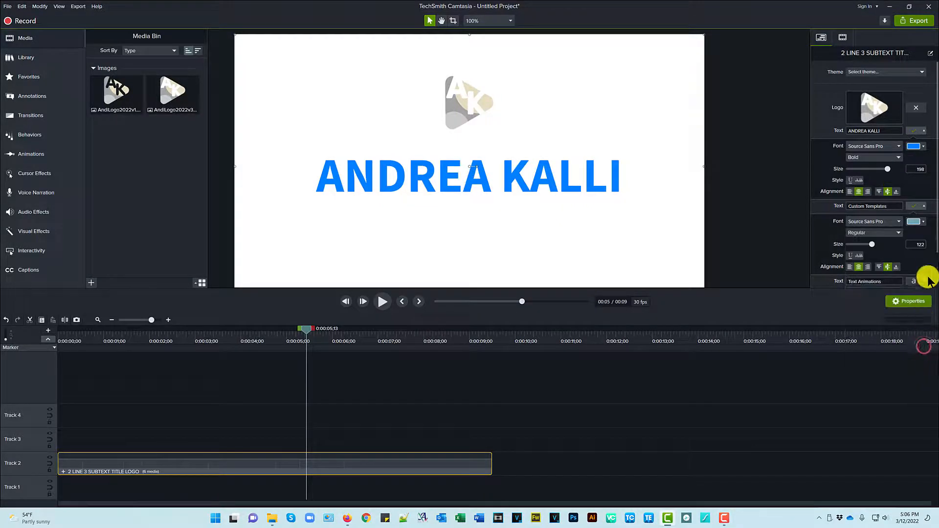
scroll(922, 252, "down", 2)
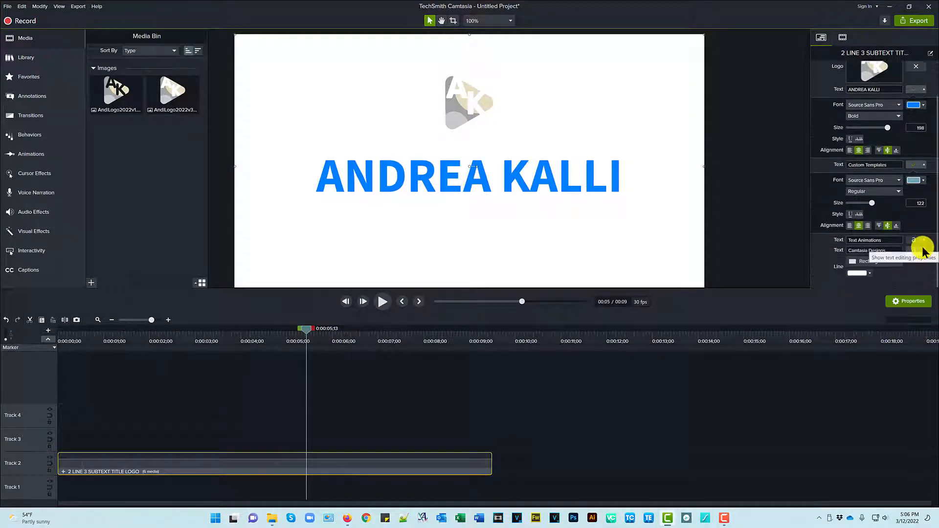
left_click(923, 241)
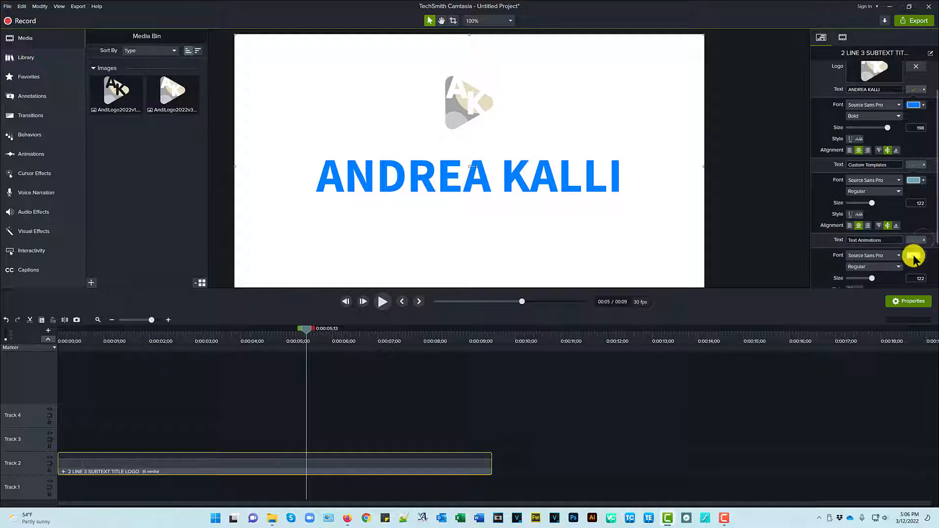
scroll(919, 244, "down", 2)
left_click(923, 214)
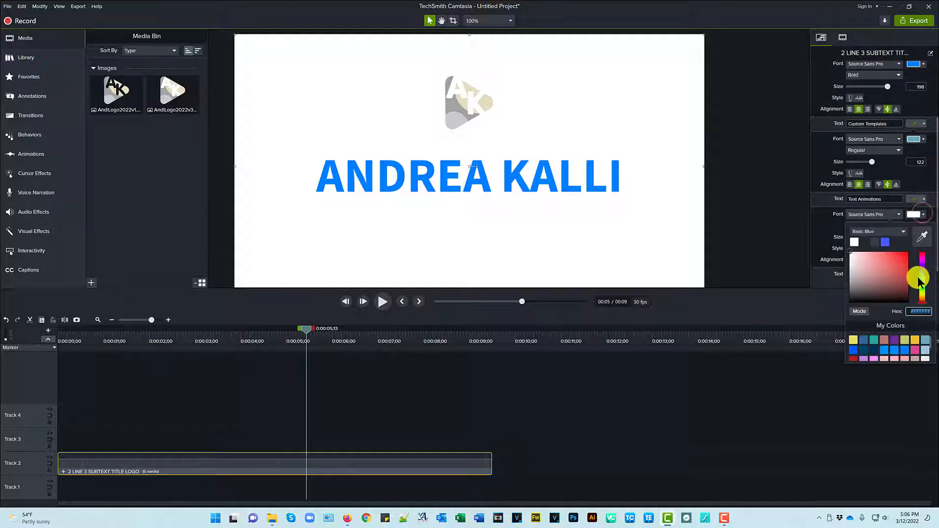
left_click(925, 340)
Set the Camtasia Designs text to the same muted teal and colour the title's line golden yellow from My Colors.
scroll(912, 292, "down", 1)
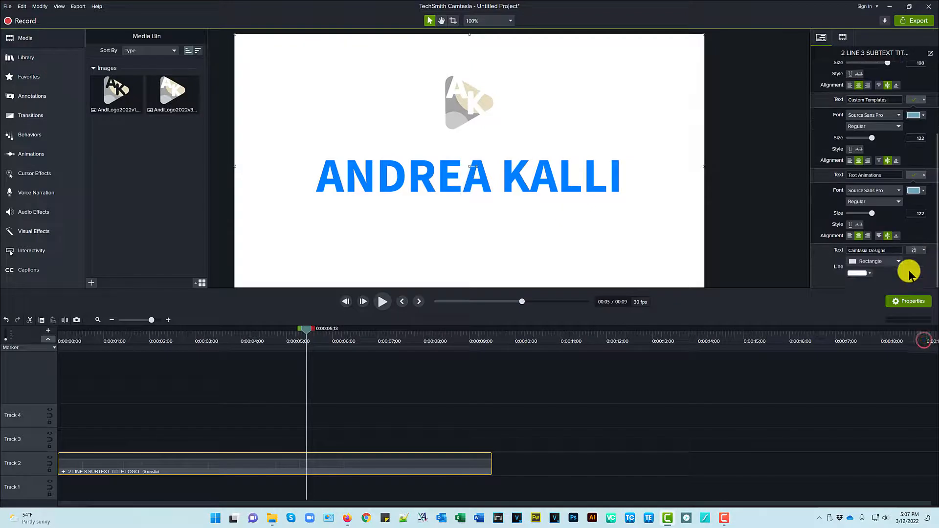
left_click(924, 251)
scroll(925, 255, "down", 3)
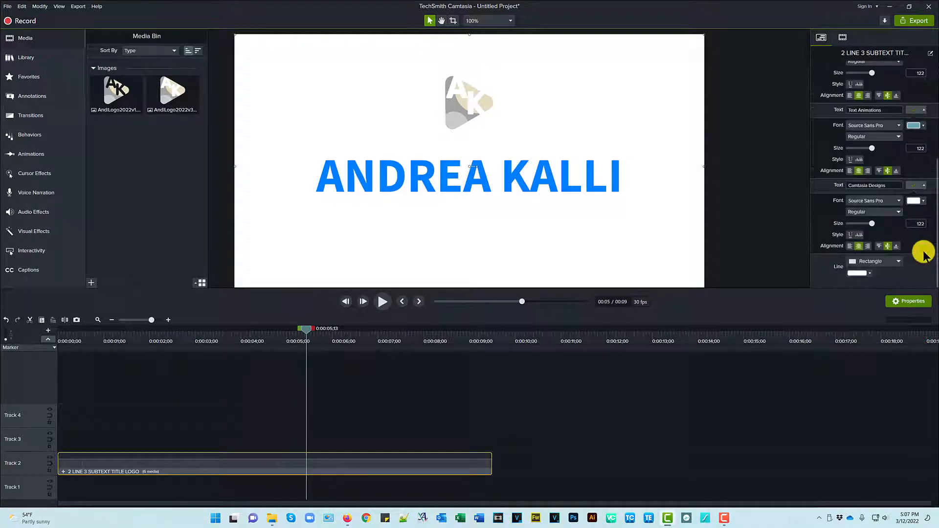
left_click(924, 200)
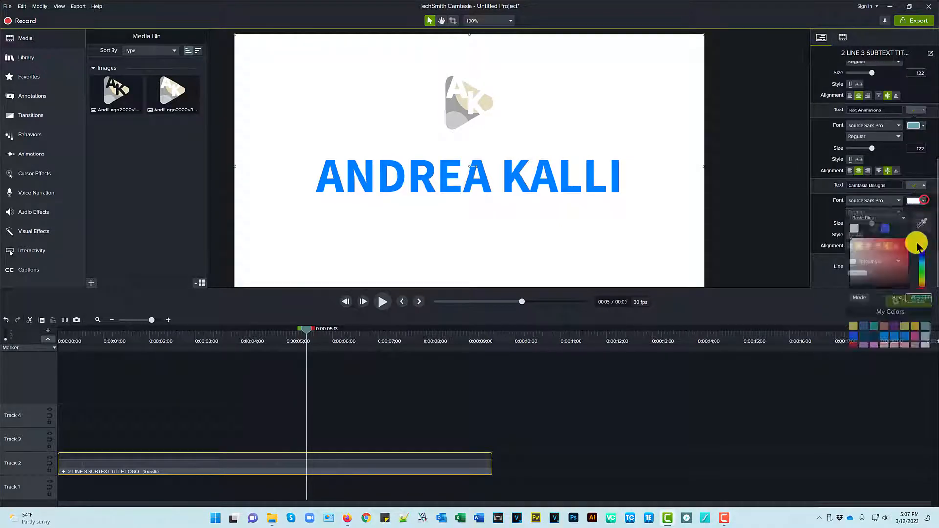
left_click(925, 326)
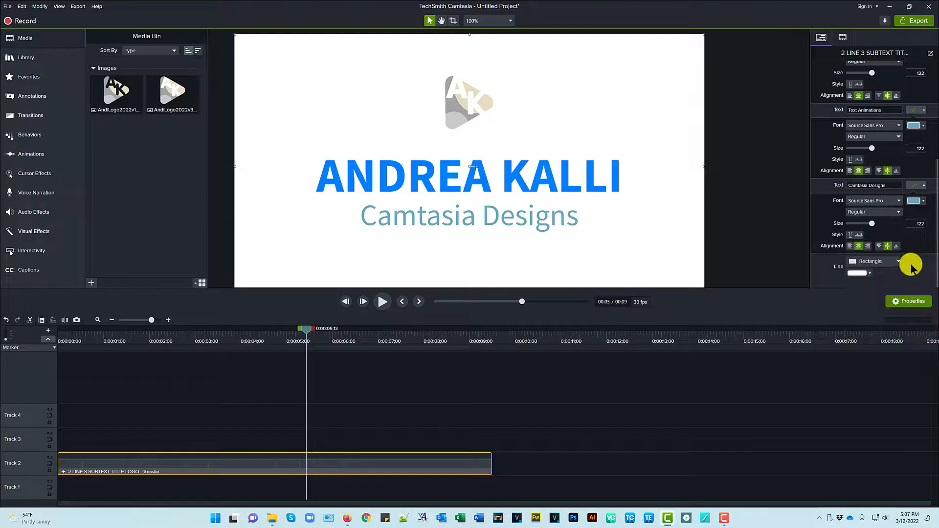
left_click(868, 275)
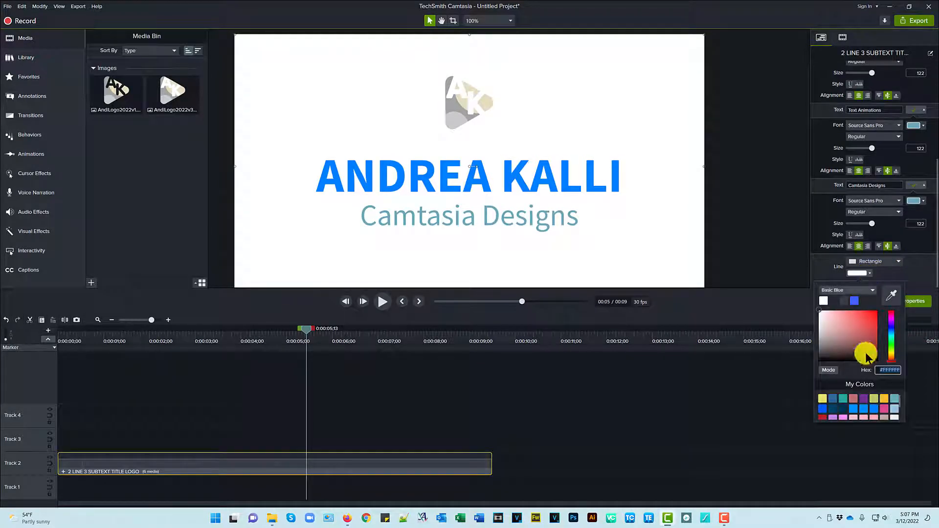
left_click(885, 399)
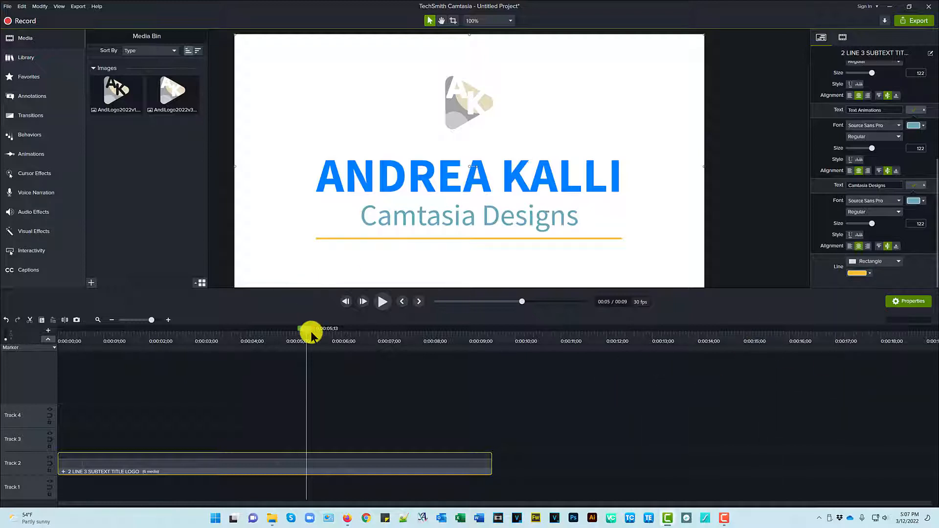
Preview the recoloured title animation from the beginning and move the playhead back to about the one-second mark.
left_click_drag(301, 332, 38, 361)
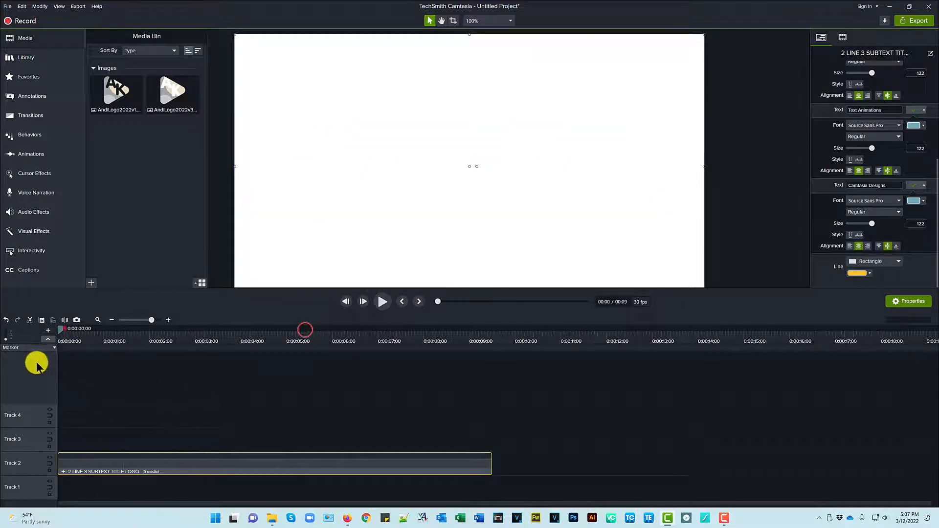
left_click(383, 302)
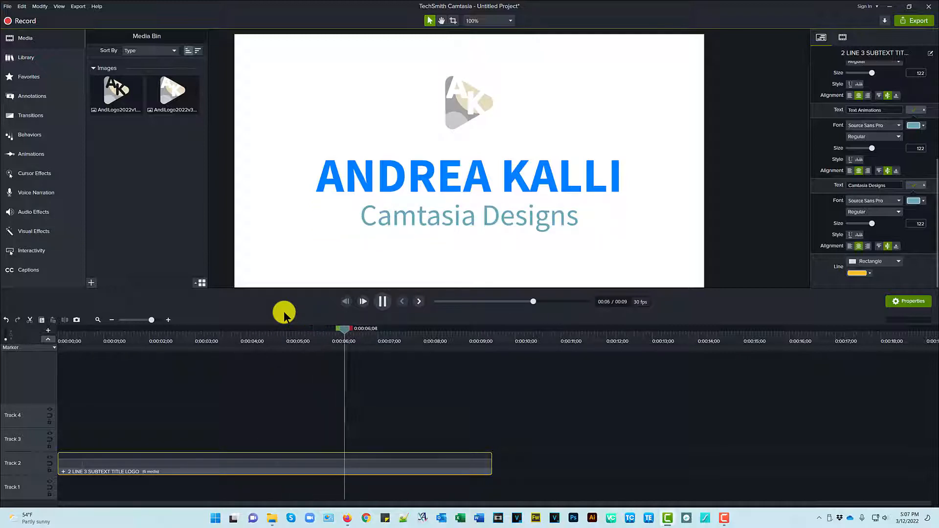
left_click(382, 301)
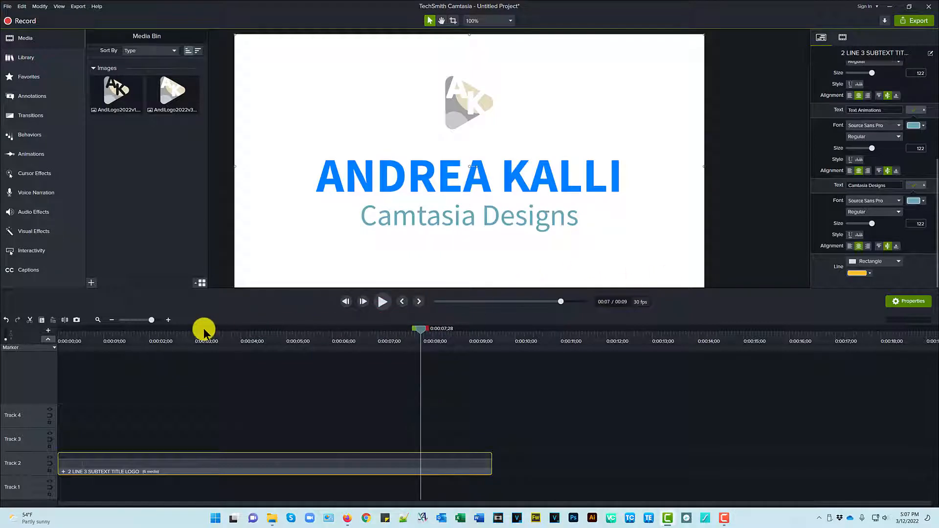
left_click(108, 335)
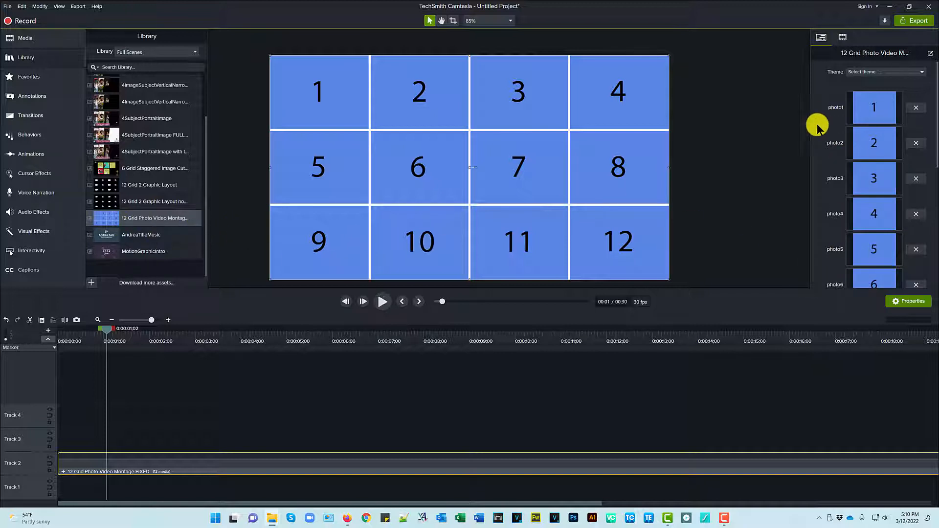
Examine the 12 Grid Photo Video Montage's quick properties, including the visible, linked and available ones in the Quick Property Editor.
scroll(822, 195, "down", 5)
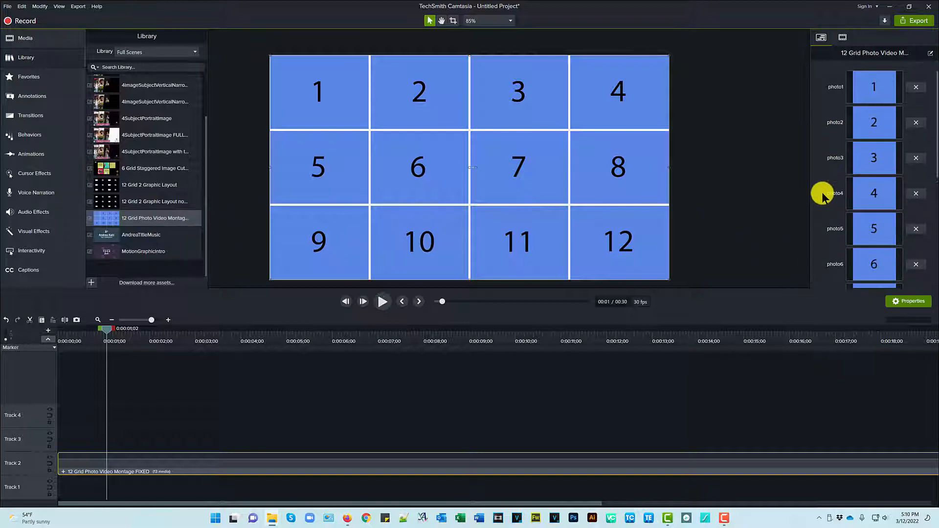
scroll(821, 196, "down", 3)
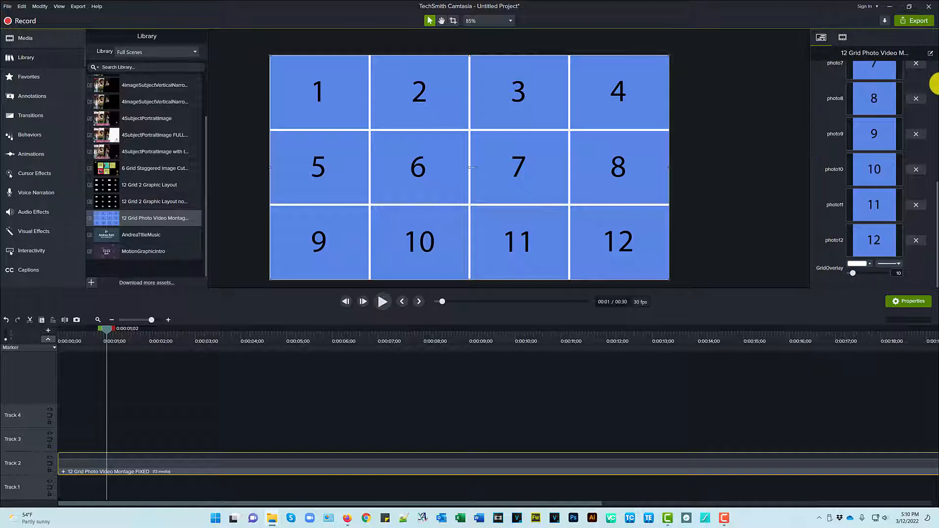
left_click(929, 54)
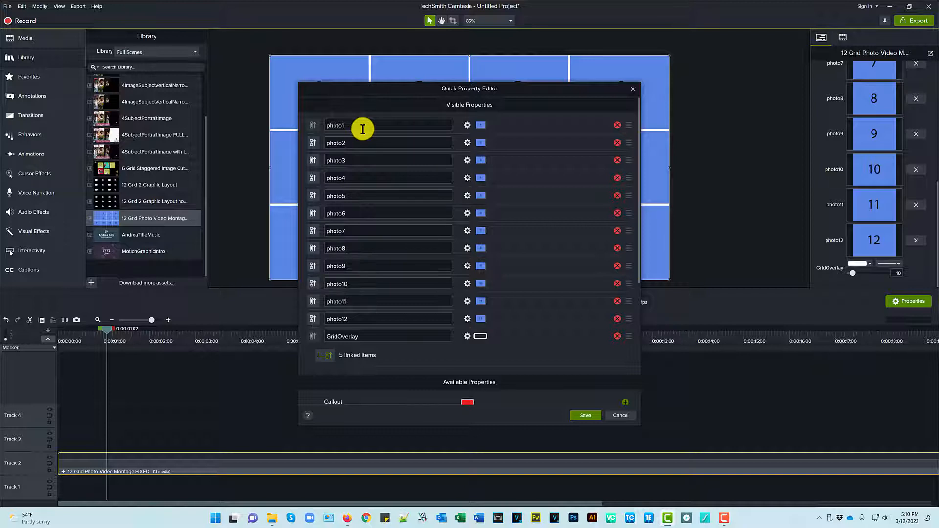
scroll(503, 240, "down", 1)
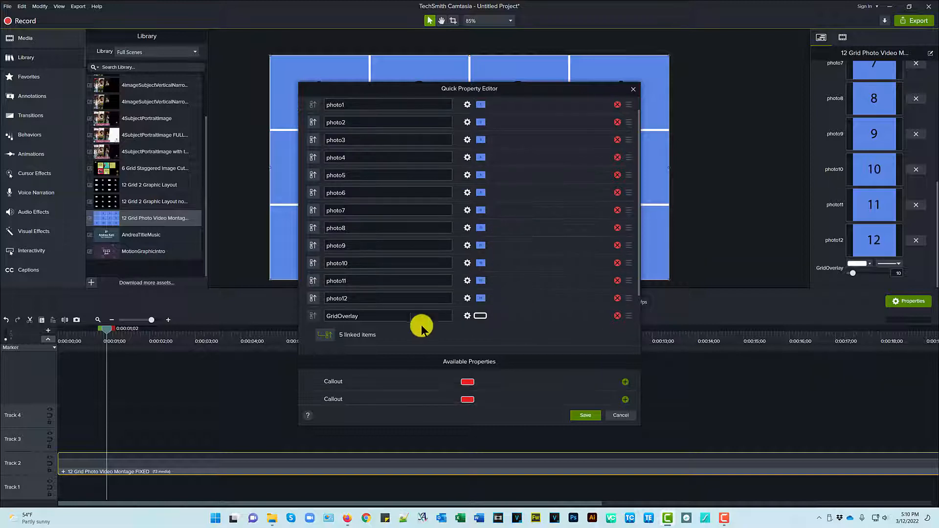
scroll(589, 335, "down", 5)
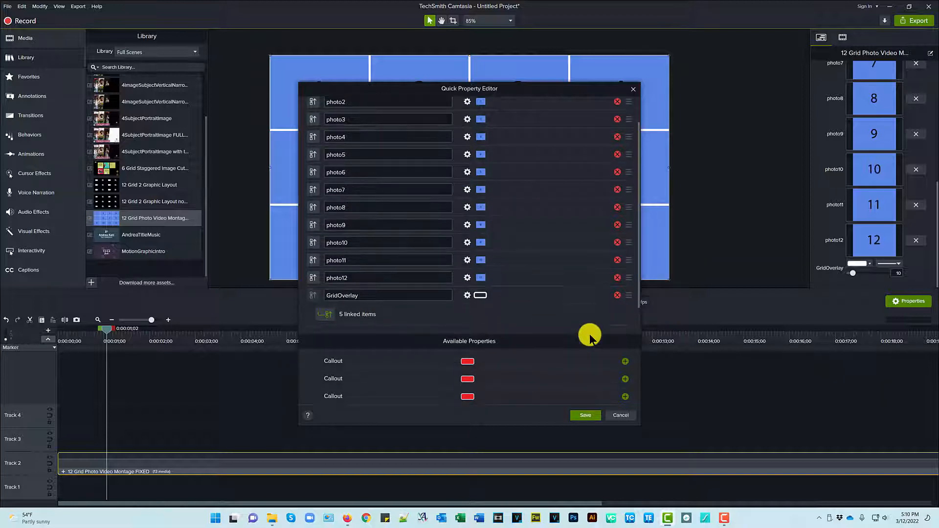
scroll(590, 335, "down", 1)
scroll(570, 317, "down", 3)
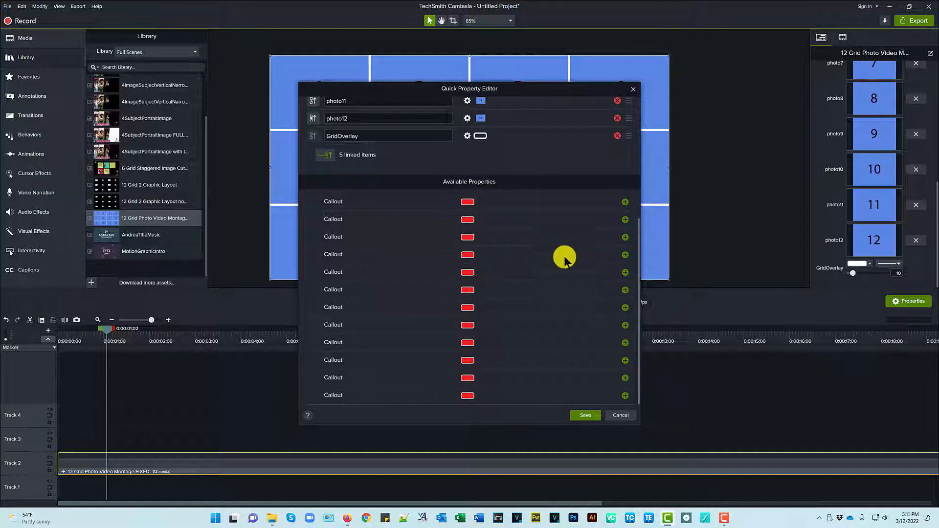
scroll(544, 149, "up", 2)
scroll(544, 149, "up", 5)
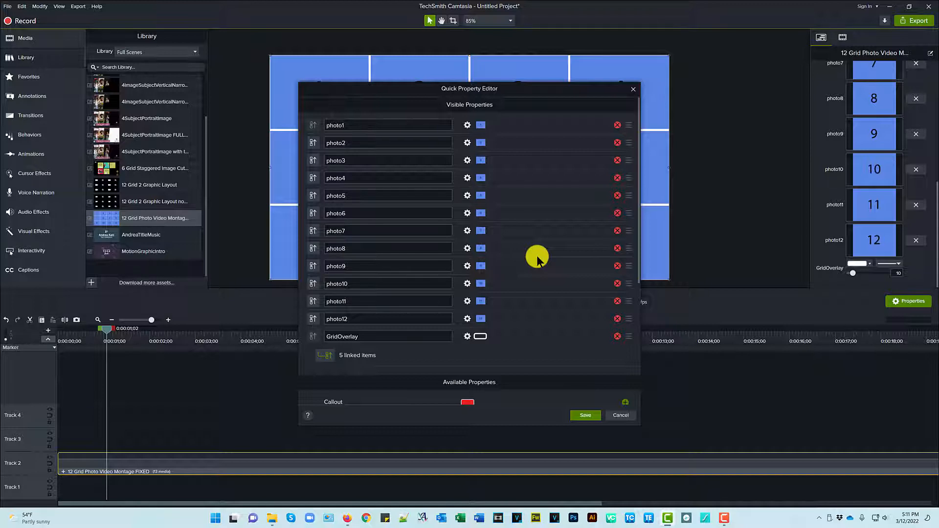
left_click(619, 416)
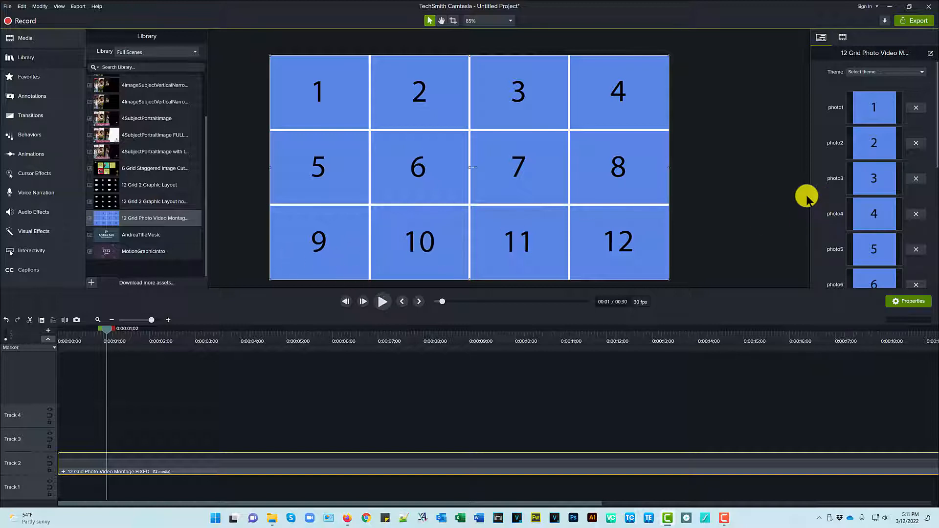
Replace the photo1 to photo5 placeholders with the acorn, grass-and-leaf, orange leaf, white pumpkin and welcome sign images.
left_click(882, 107)
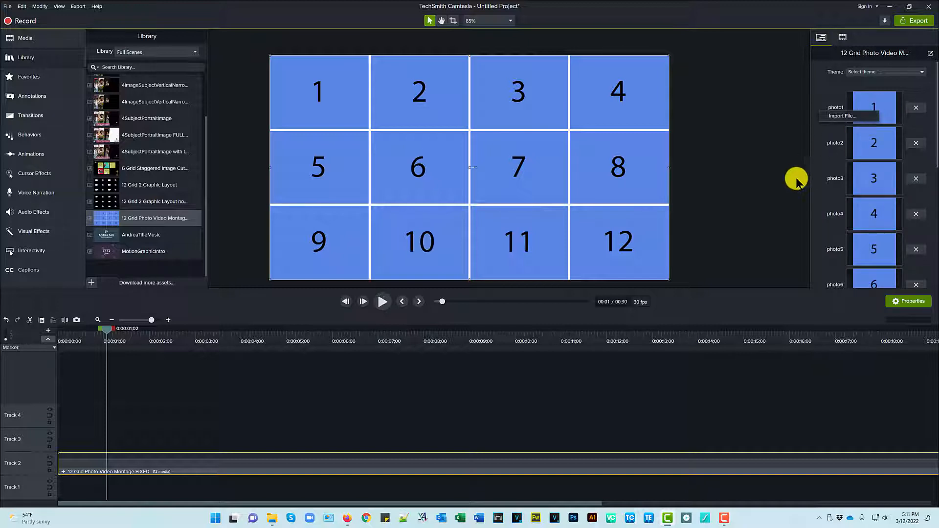
left_click(814, 176)
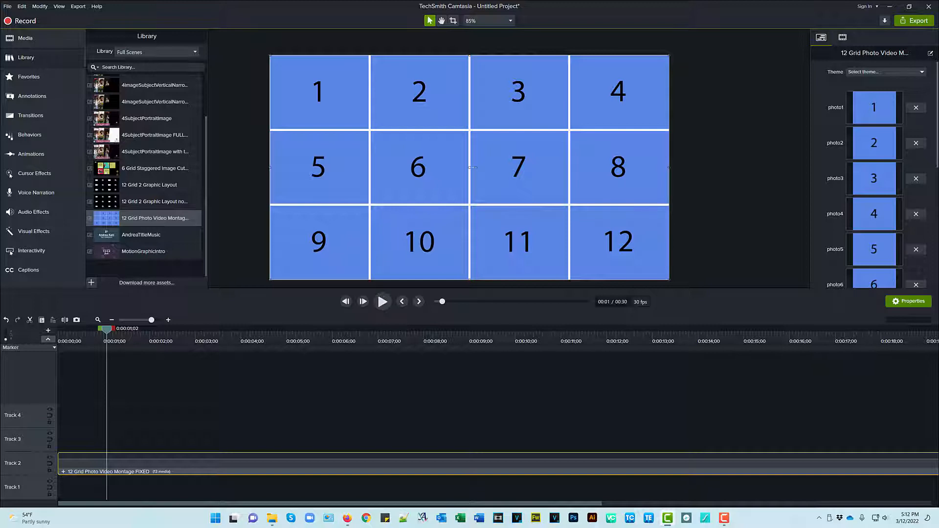
left_click_drag(121, 246, 876, 105)
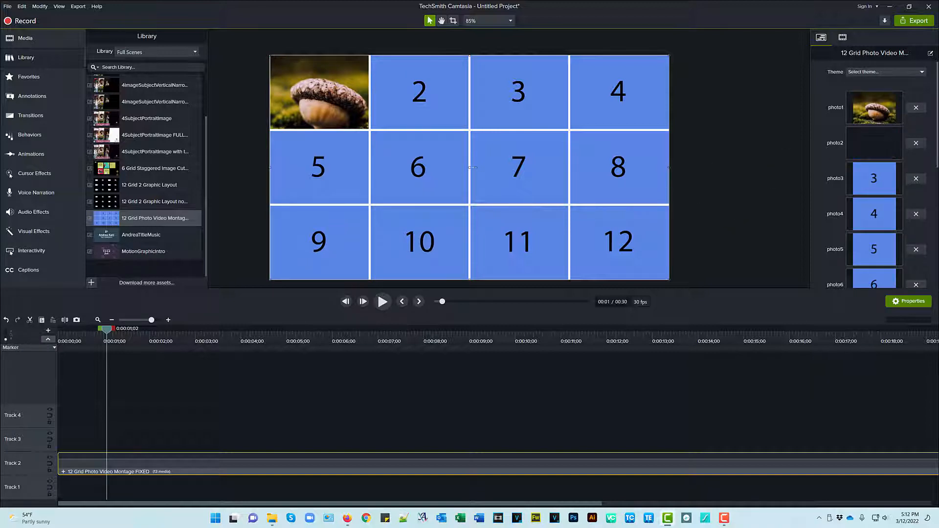
left_click_drag(4, 247, 863, 181)
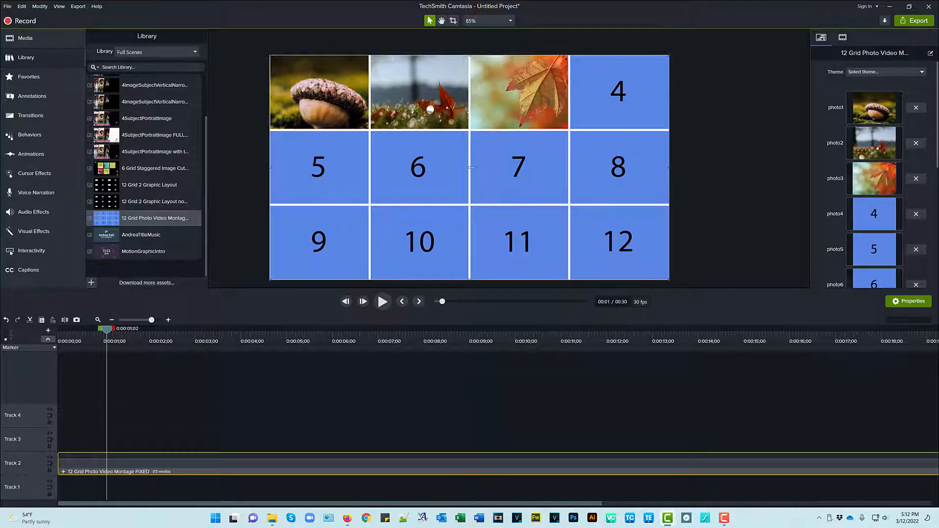
left_click_drag(245, 287, 875, 213)
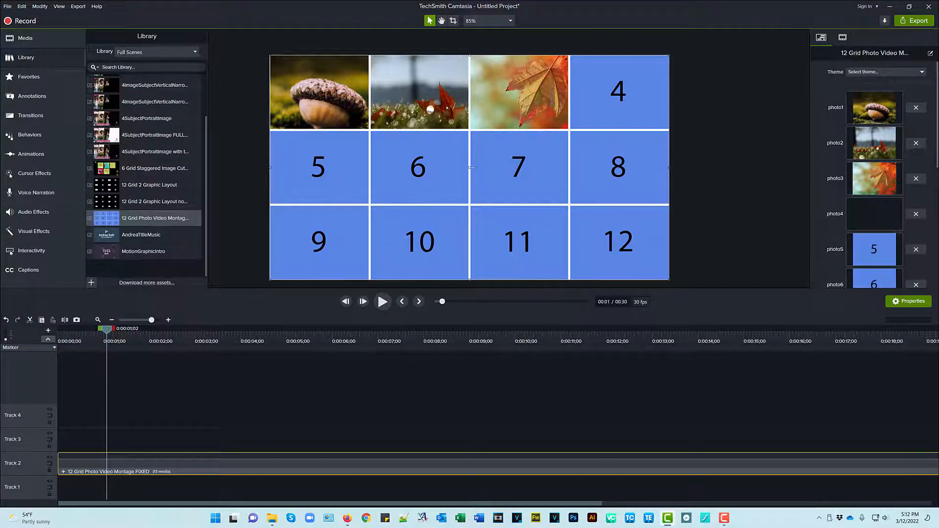
left_click_drag(453, 255, 883, 242)
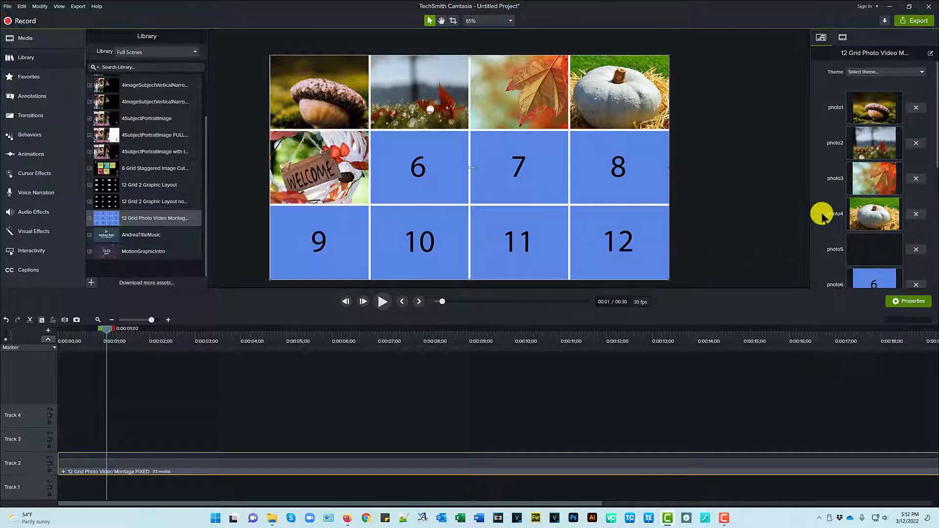
Replace the photo6 to photo8 placeholders with the garden pumpkins, harvest basket and pumpkins-with-greenery images.
scroll(819, 211, "down", 5)
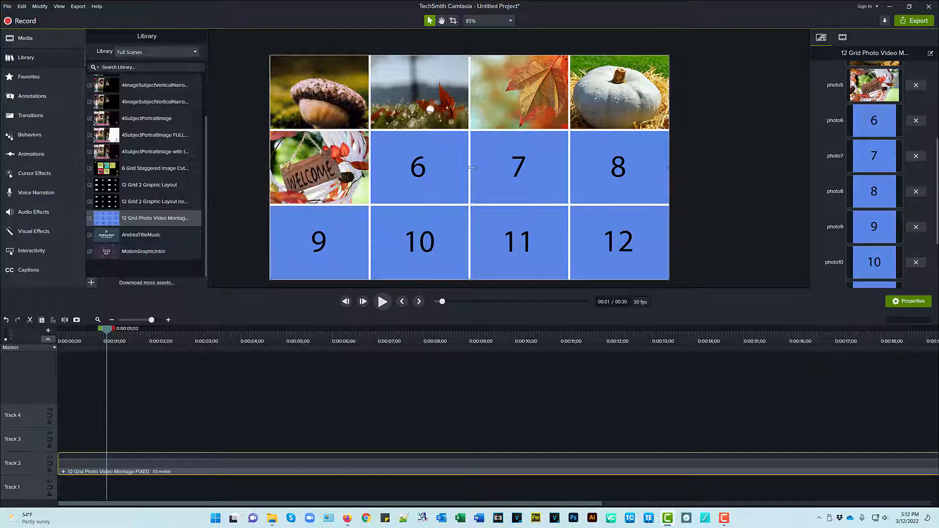
left_click_drag(382, 268, 875, 122)
left_click_drag(359, 254, 876, 168)
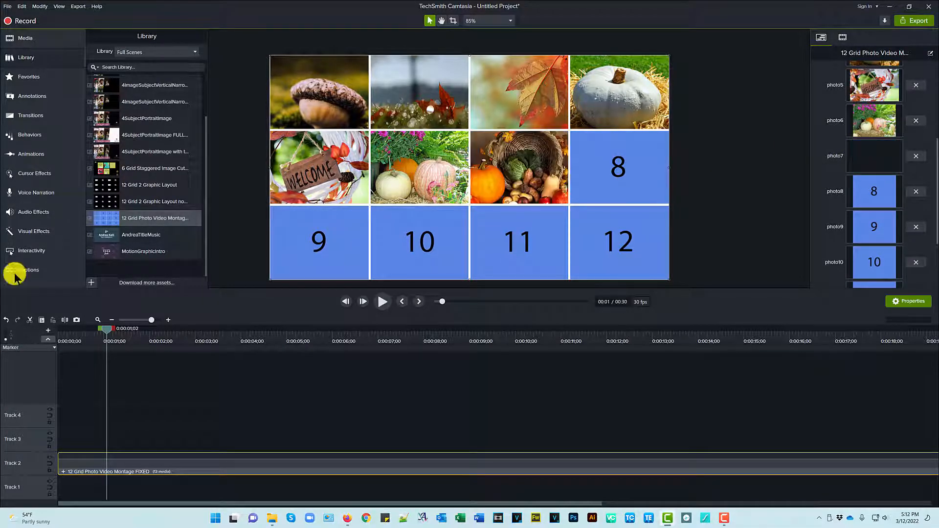
left_click_drag(17, 275, 866, 195)
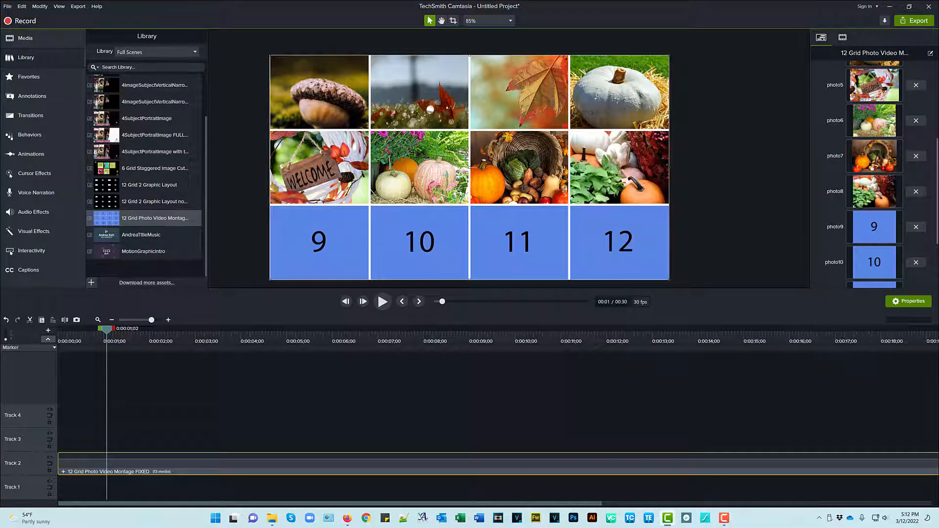
Replace the photo9 to photo12 placeholders with the pumpkins-and-flowers, gourds, bread-and-wheat and coffee mug images.
left_click_drag(10, 253, 863, 223)
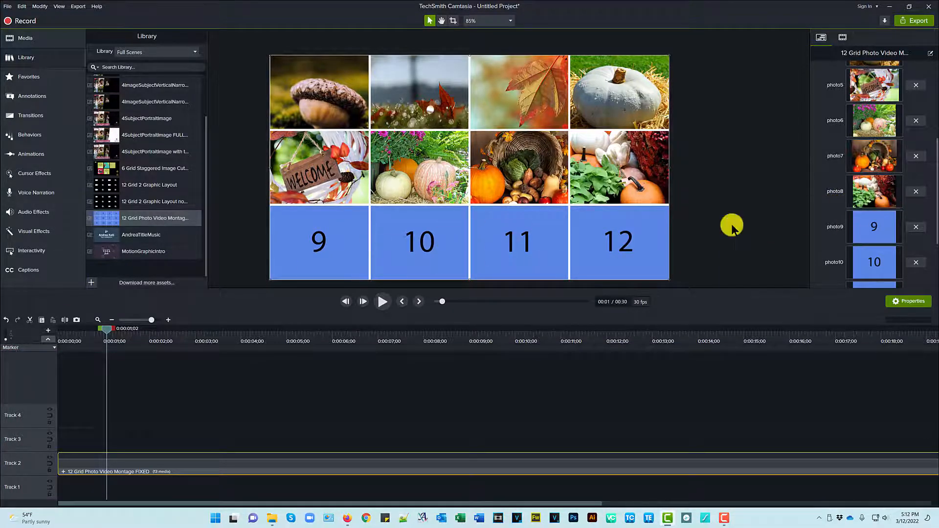
left_click_drag(3, 289, 895, 266)
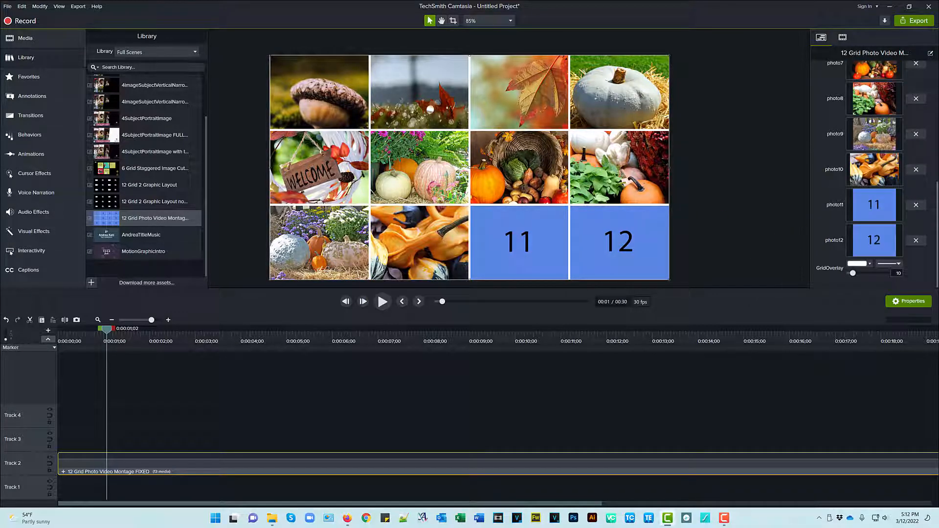
left_click_drag(2, 299, 868, 205)
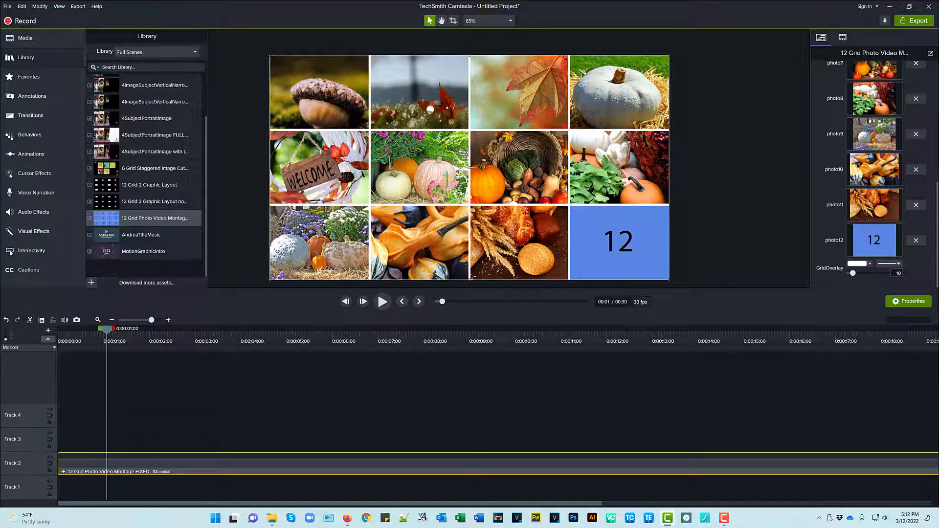
left_click_drag(3, 245, 864, 241)
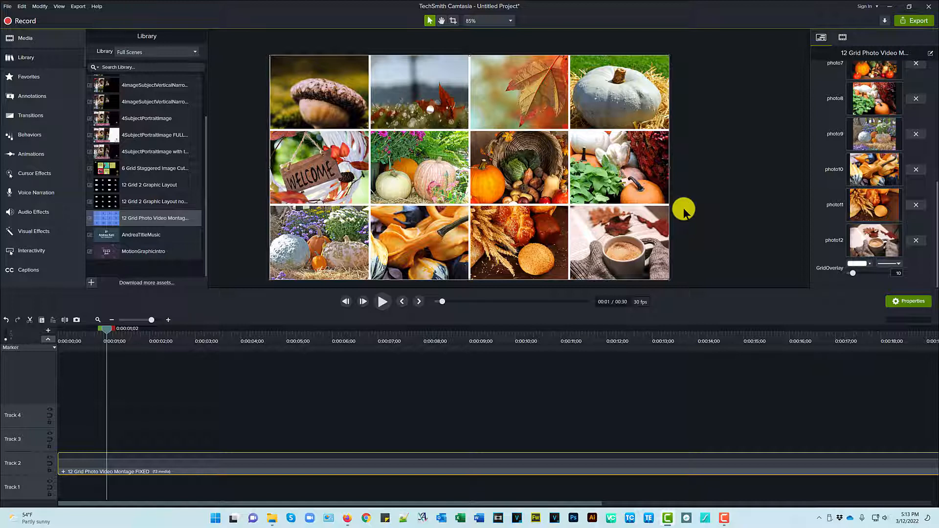
Colour the GridOverlay lines with an orange sampled from the pumpkin in the seventh photo and set their thickness to 8.
left_click(867, 264)
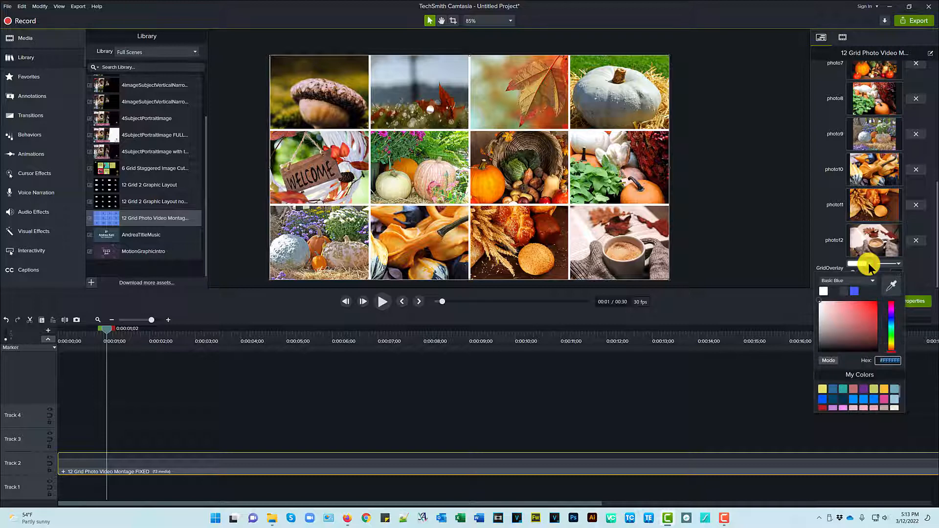
left_click(890, 288)
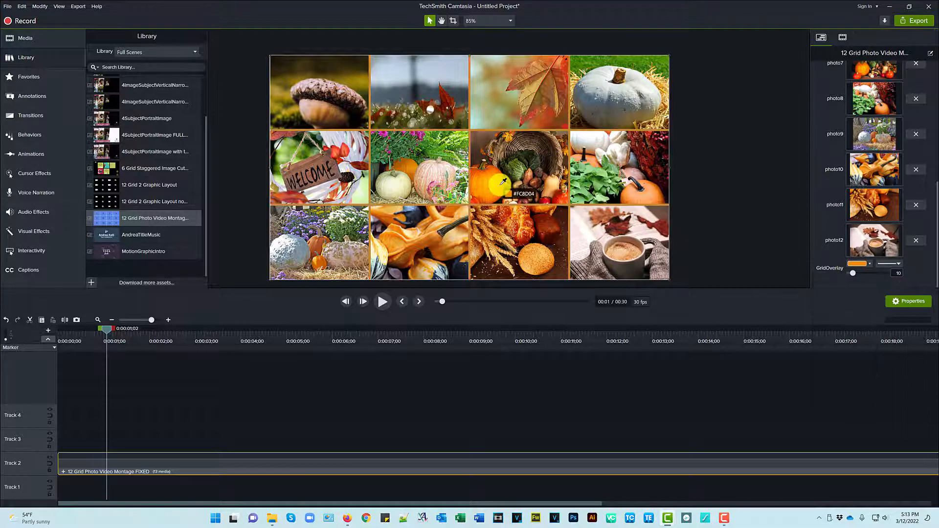
left_click(498, 184)
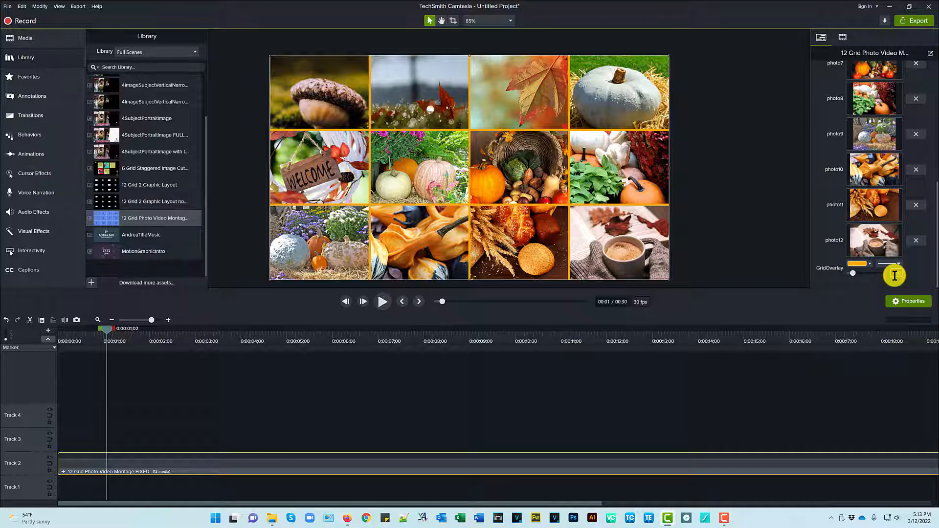
scroll(895, 276, "down", 2)
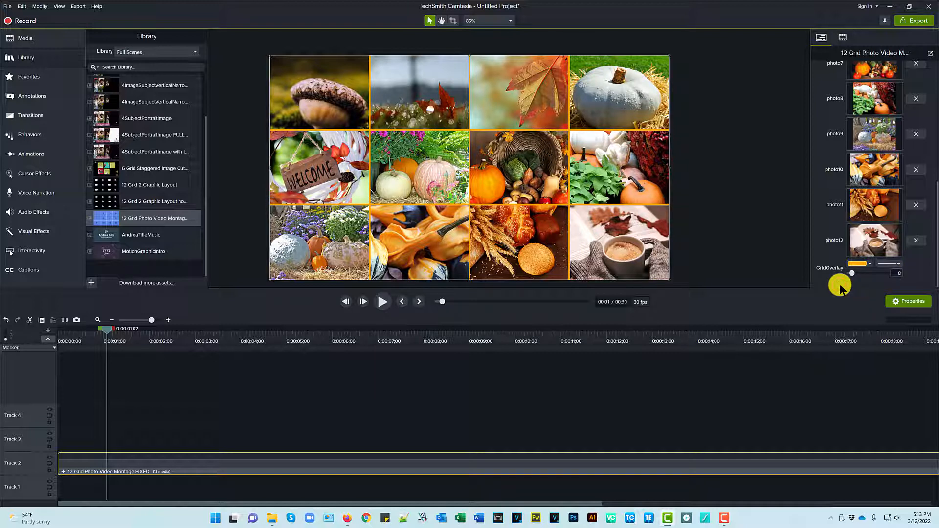
Try the dotted and dashed line styles on the GridOverlay and return it to the solid style.
left_click(898, 265)
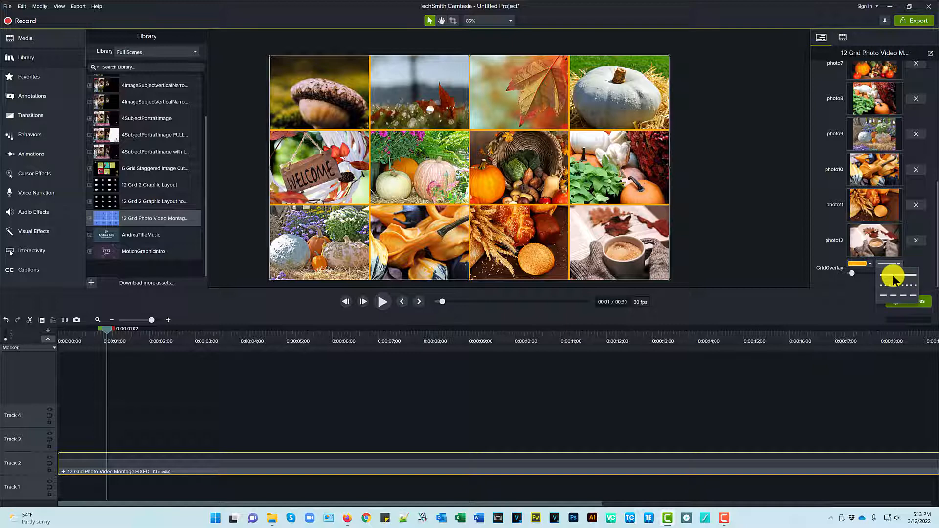
left_click(897, 286)
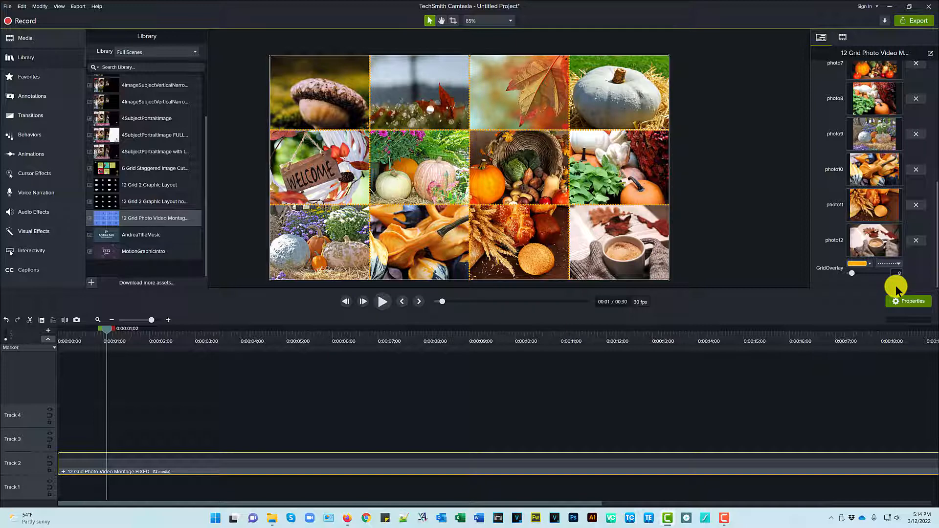
left_click(898, 264)
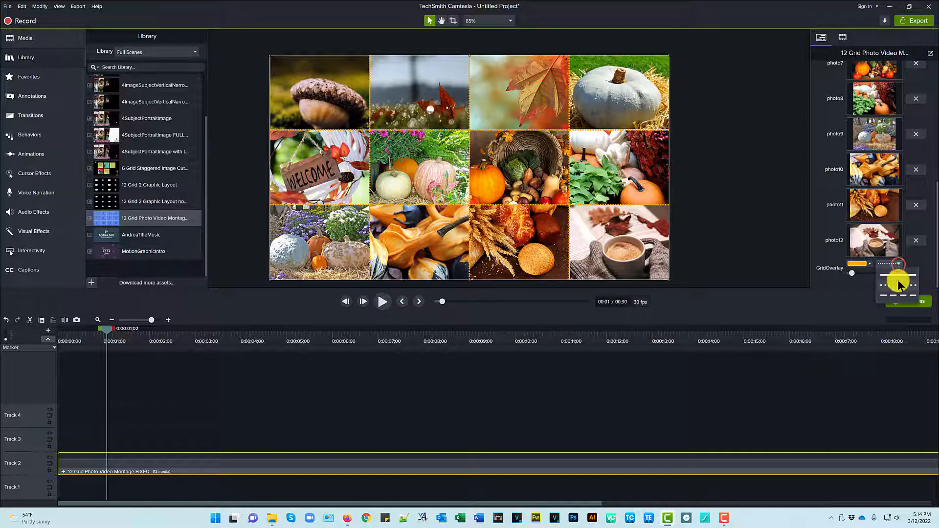
left_click(891, 294)
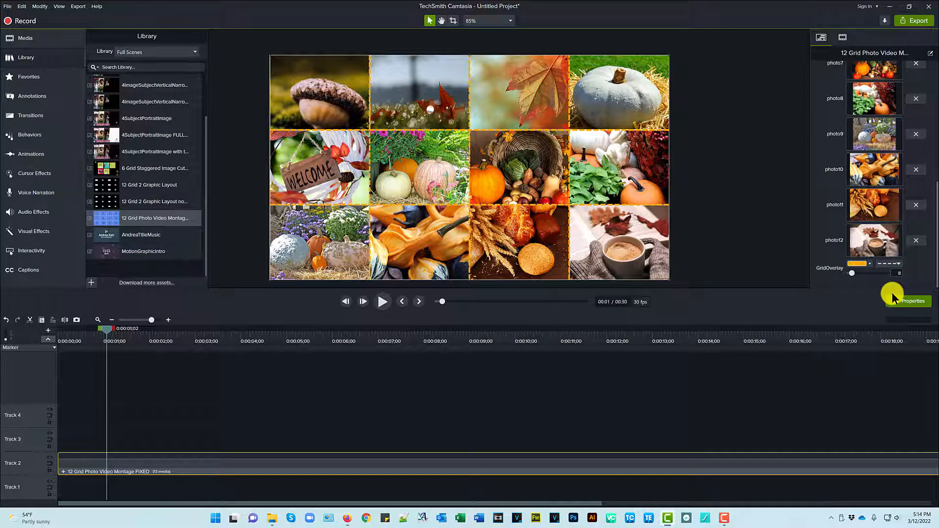
left_click(898, 265)
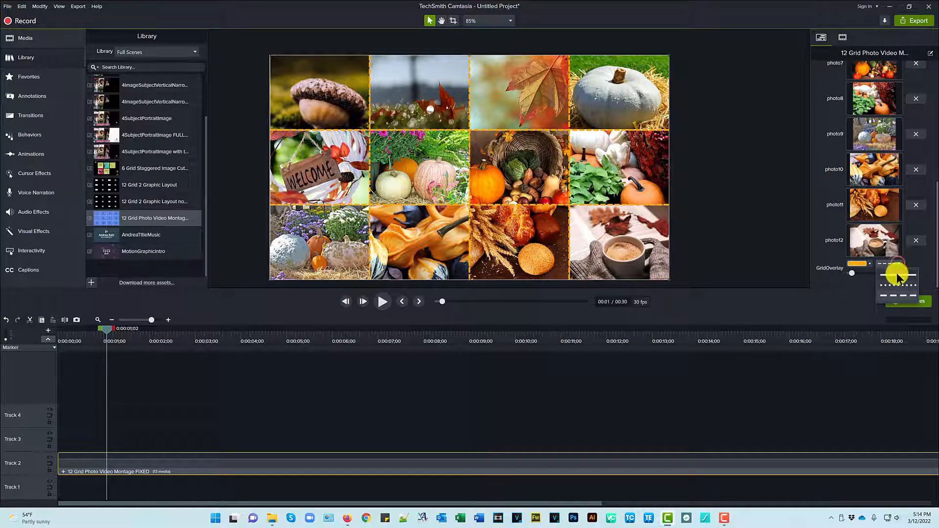
left_click(897, 275)
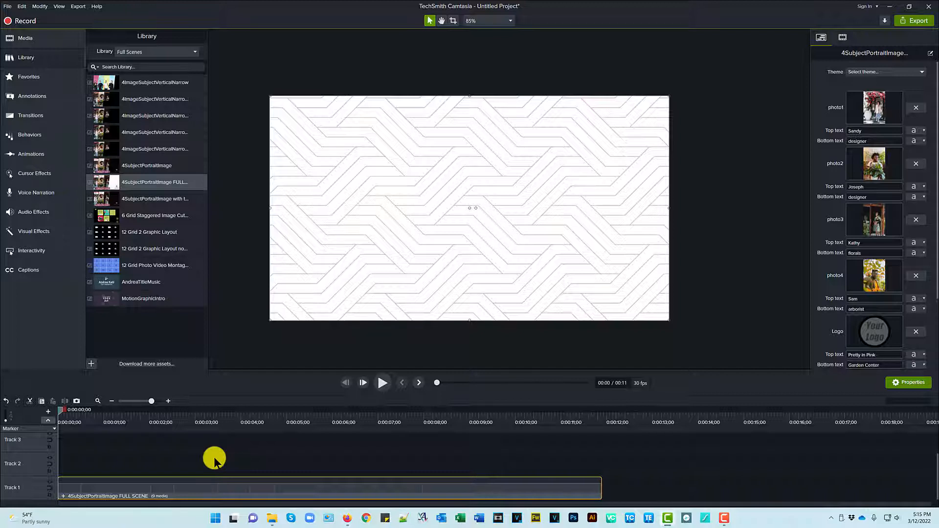
Play the 4SubjectPortraitImage FULL SCENE template and examine the group's visual properties and its list of quick properties.
left_click(379, 385)
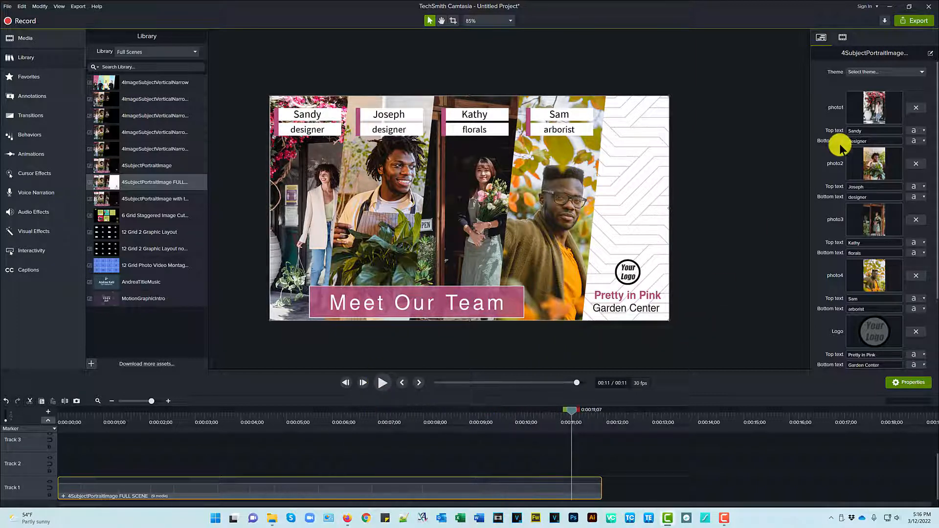
left_click(841, 38)
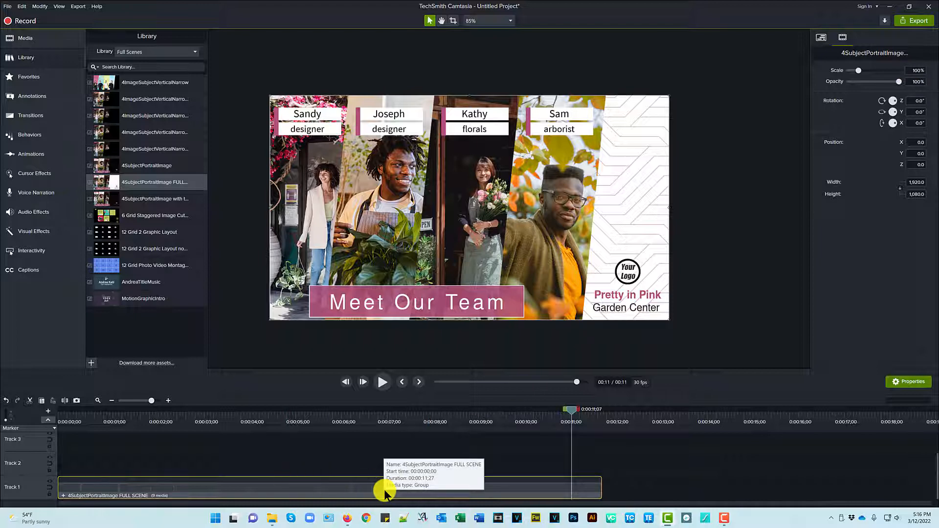
left_click(821, 38)
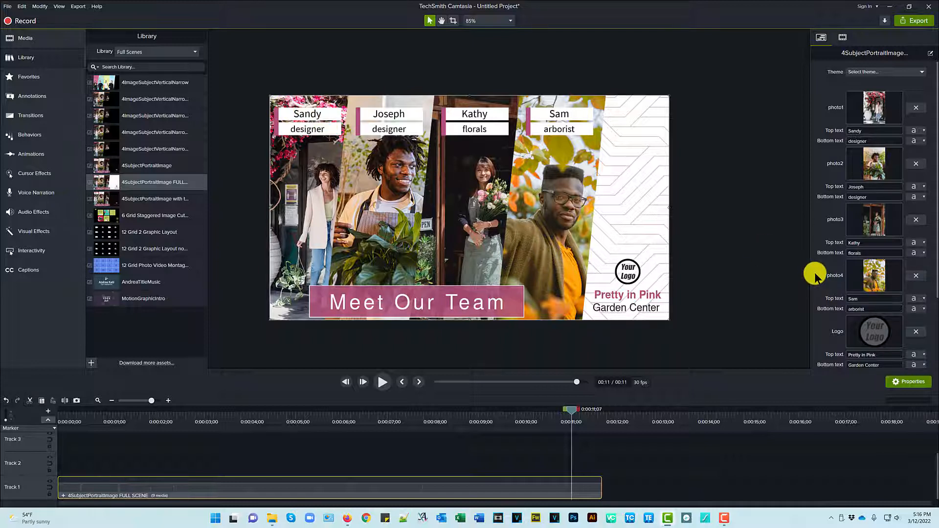
scroll(815, 277, "down", 3)
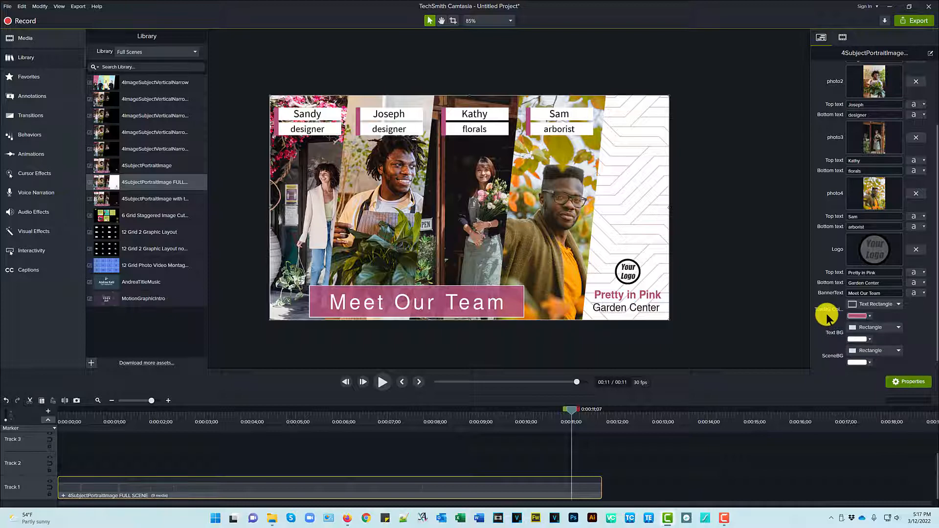
Examine the visible, linked and available properties of the full scene group in the Quick Property Editor.
left_click(929, 54)
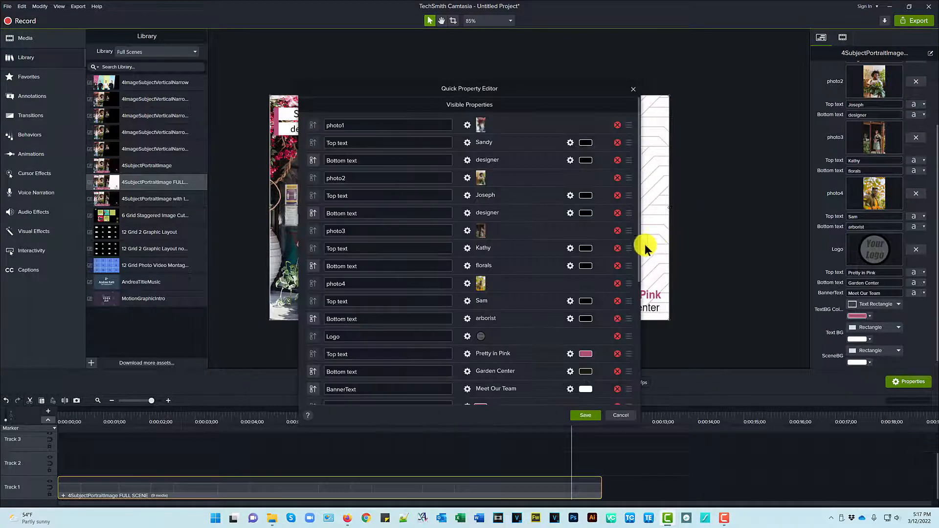
left_click_drag(637, 238, 636, 366)
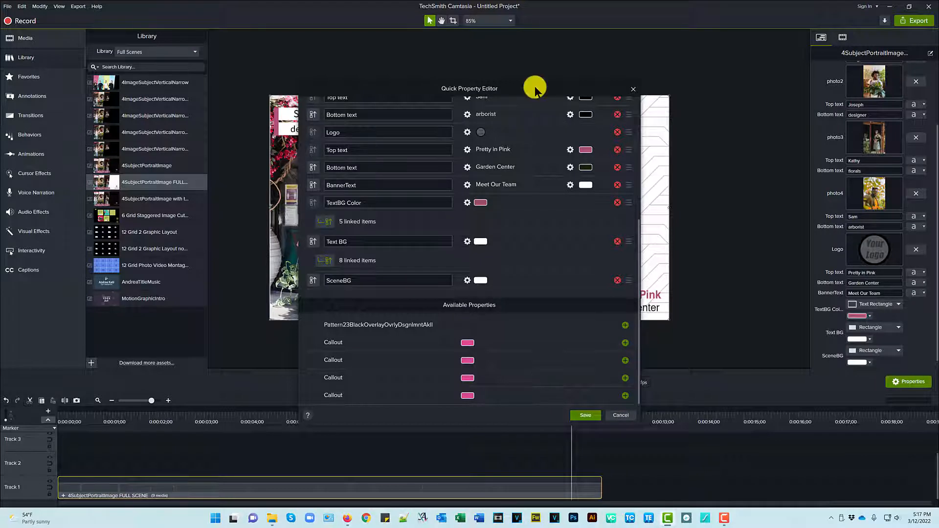
left_click_drag(536, 88, 819, 70)
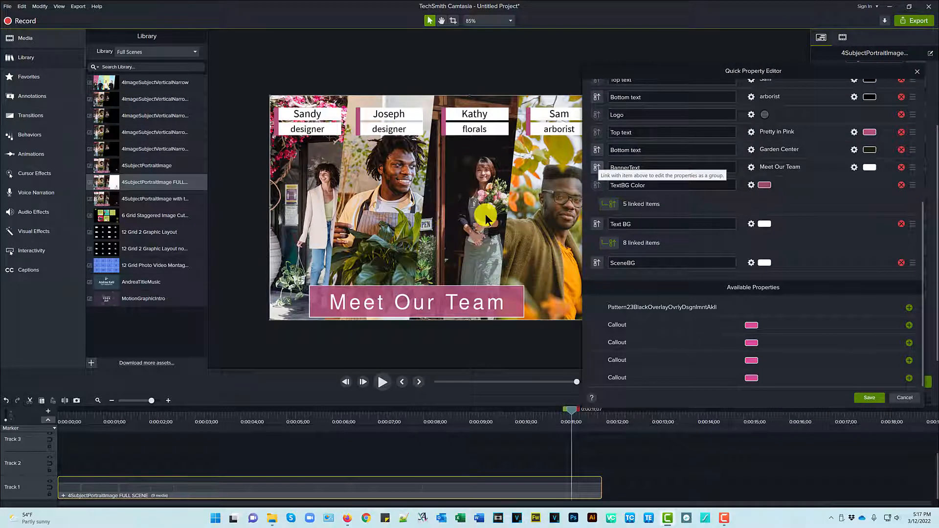
left_click_drag(682, 69, 532, 49)
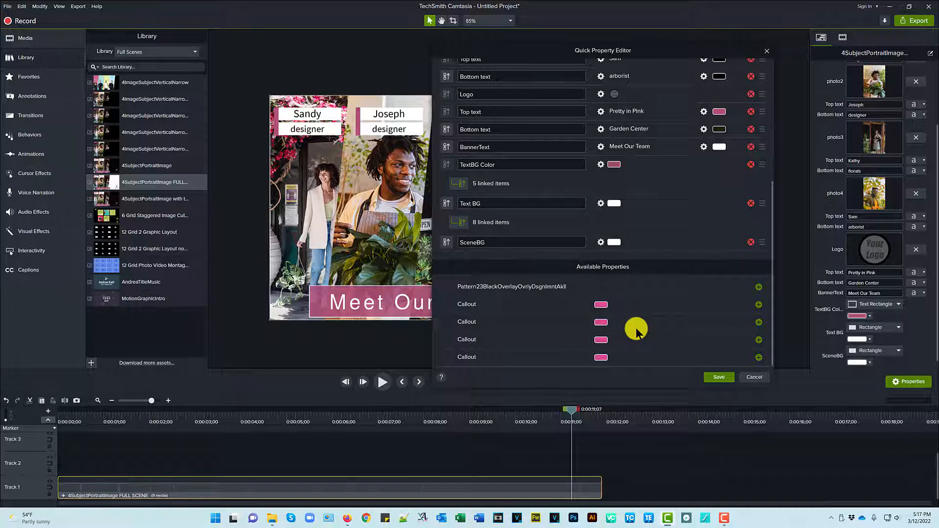
left_click_drag(771, 246, 773, 115)
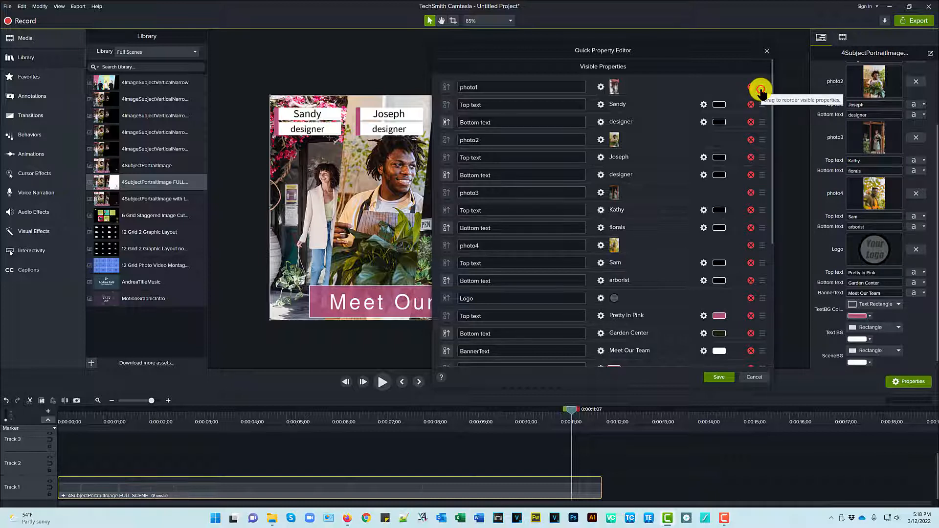
Try reordering the quick properties by moving photo1 below its two text entries and saving, and return it to first place.
left_click_drag(761, 92, 762, 125)
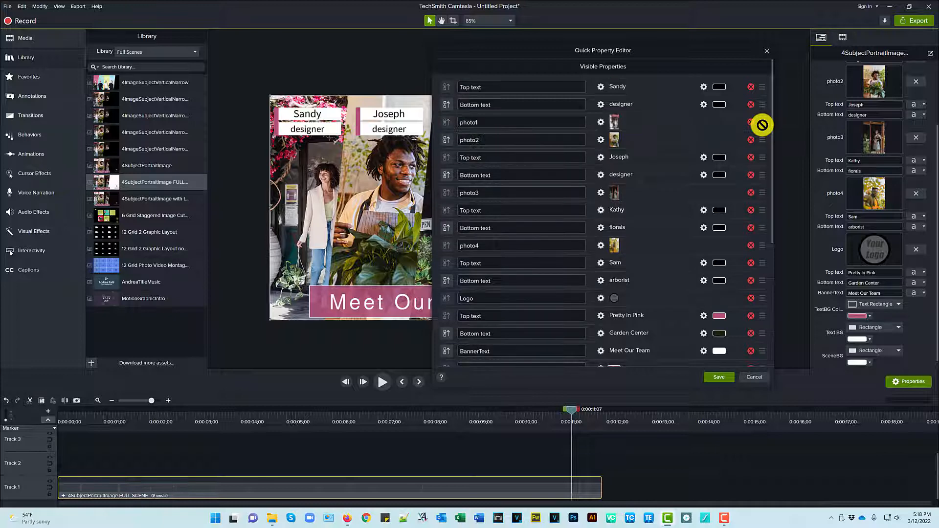
left_click(718, 380)
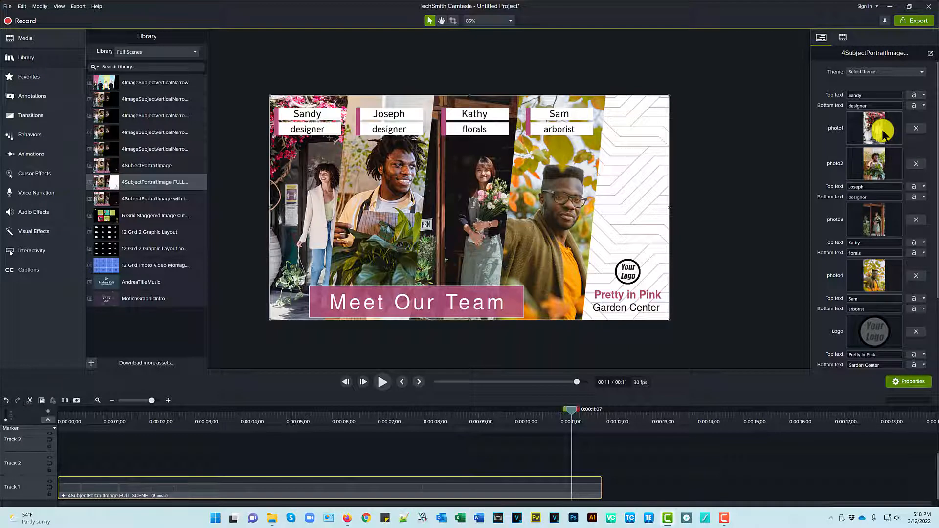
left_click(929, 53)
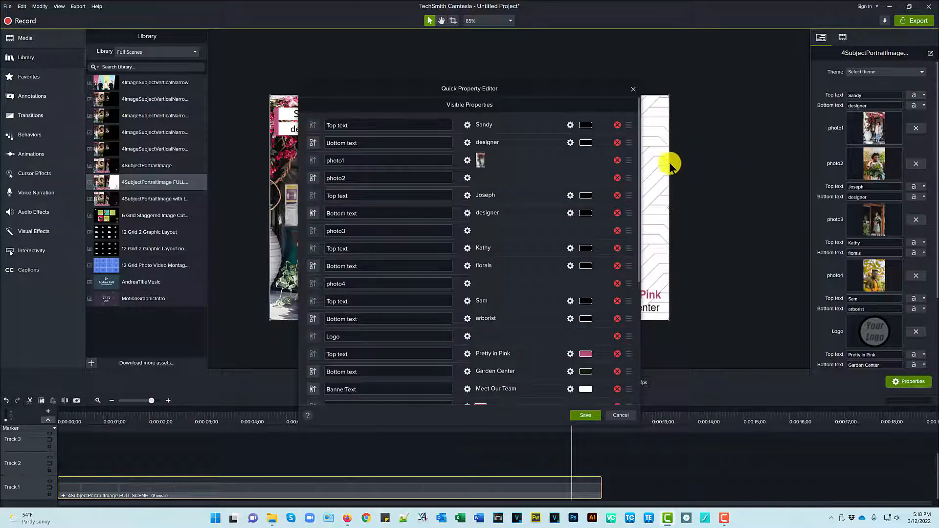
left_click_drag(628, 163, 628, 128)
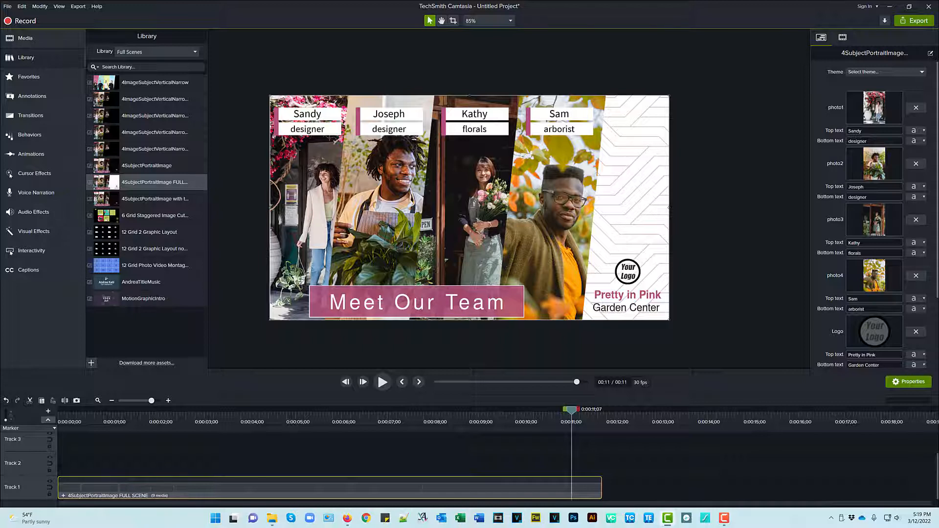
Replace the photo1 to photo4 images with the acorn, red leaf on moss, maple leaves and welcome sign pictures.
left_click_drag(39, 236, 872, 110)
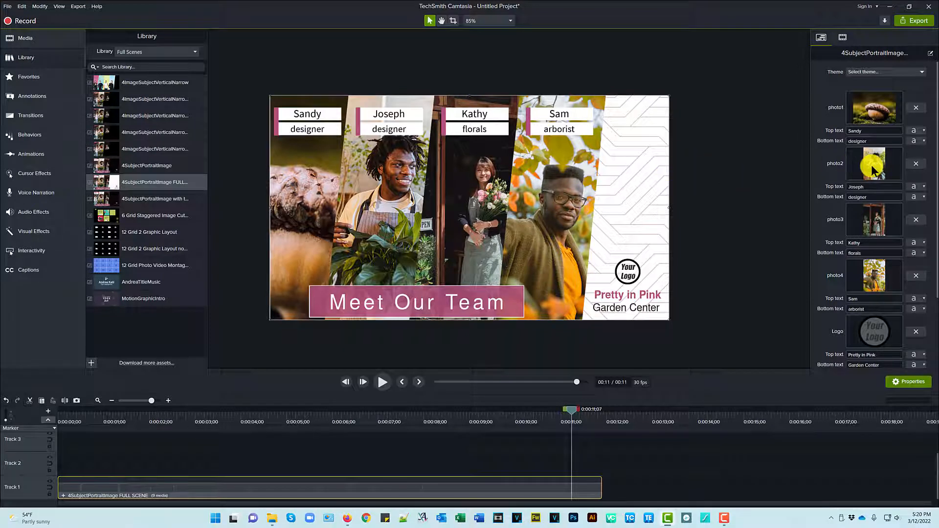
left_click_drag(873, 169, 871, 168)
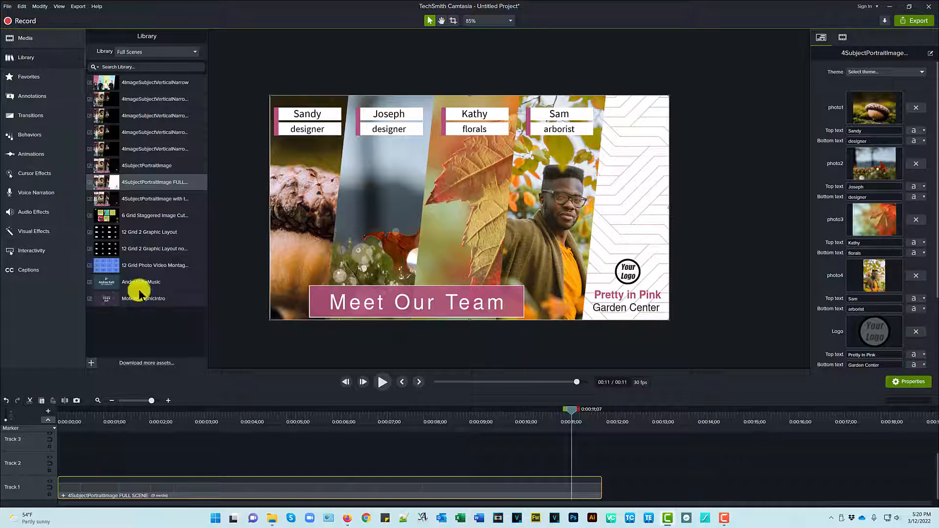
left_click_drag(139, 289, 876, 276)
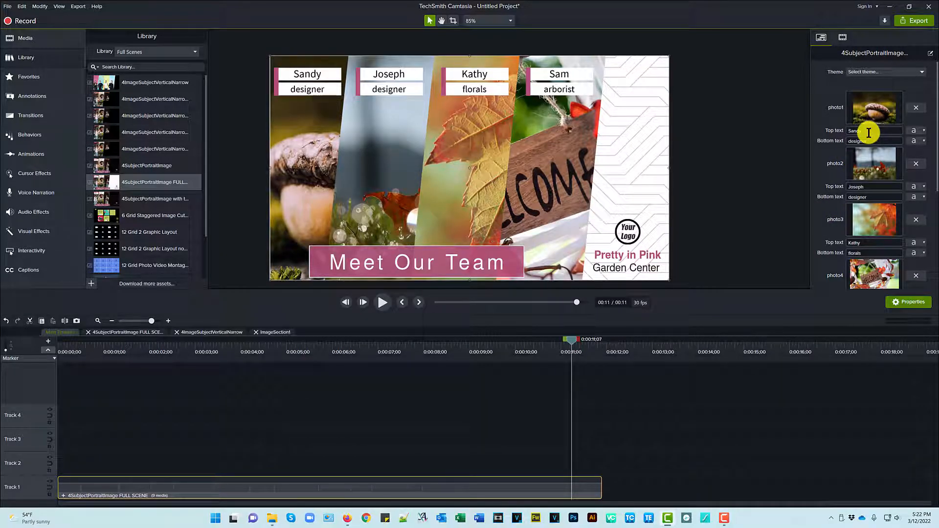
Set the first photo's top text to Acorn and its bottom text to forest.
double_click(869, 132)
type("Susan")
double_click(863, 132)
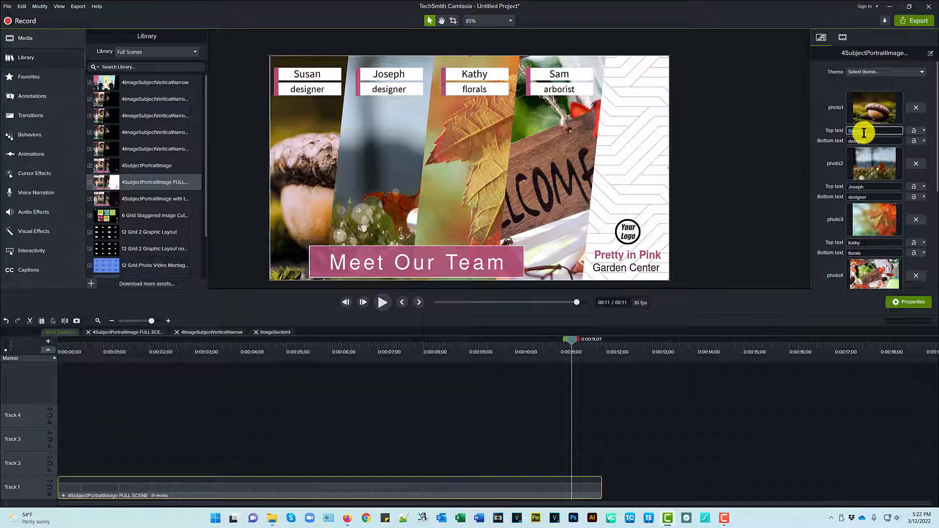
type("Acorn")
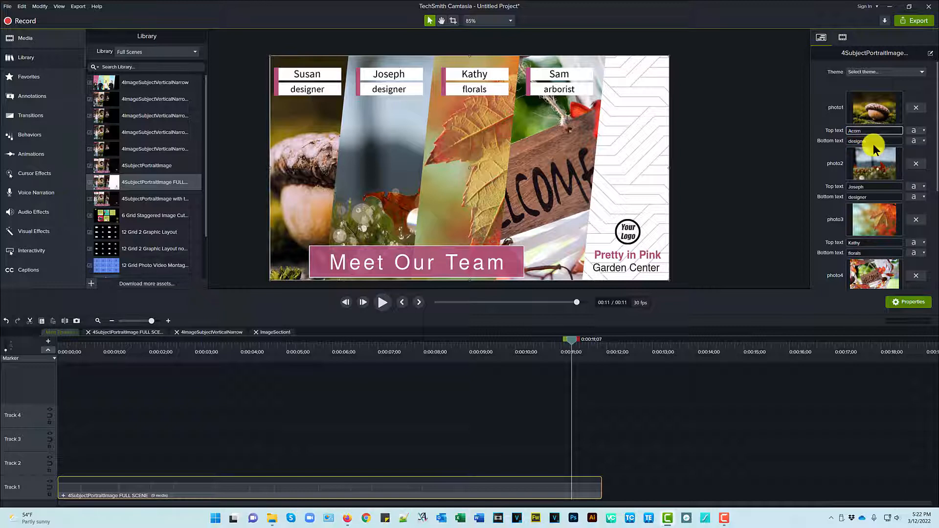
double_click(867, 142)
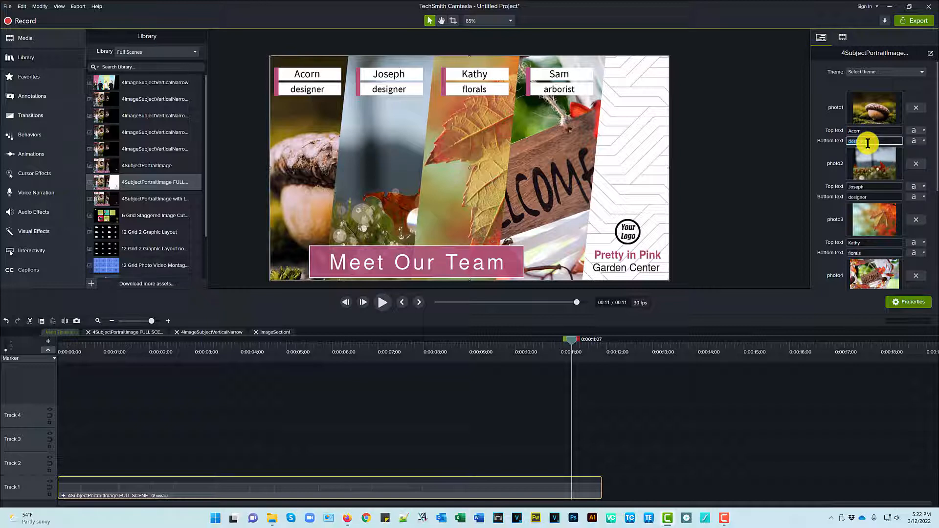
type("Forest")
left_click(834, 153)
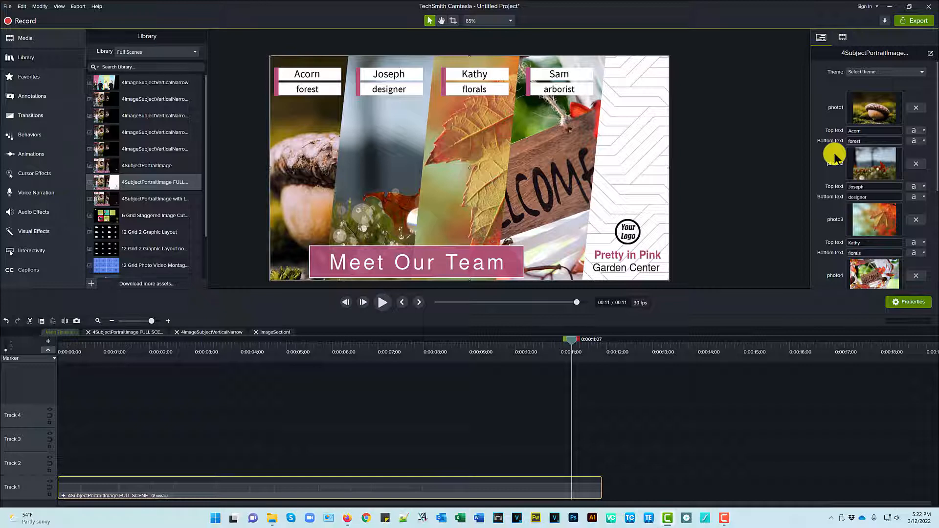
Replace the Logo placeholder with the triangular AK logo image.
scroll(830, 215, "down", 5)
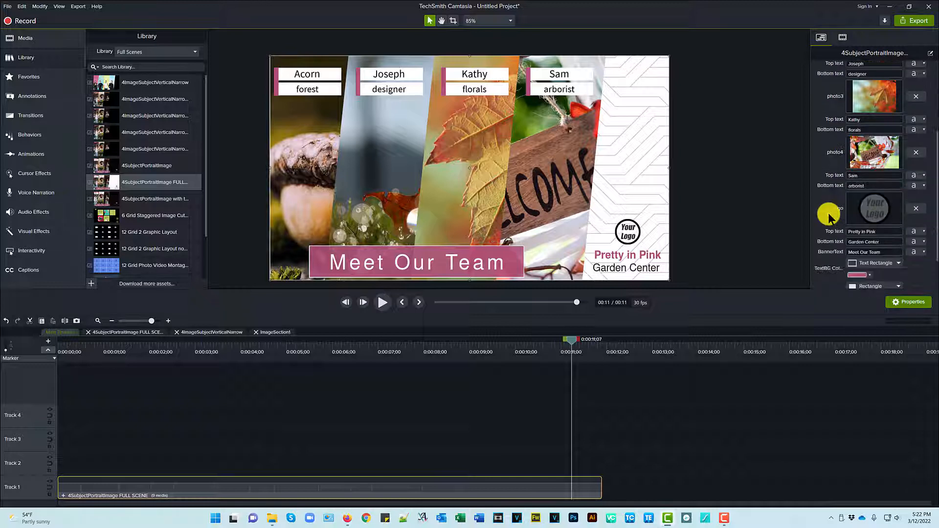
scroll(828, 213, "down", 1)
left_click(875, 166)
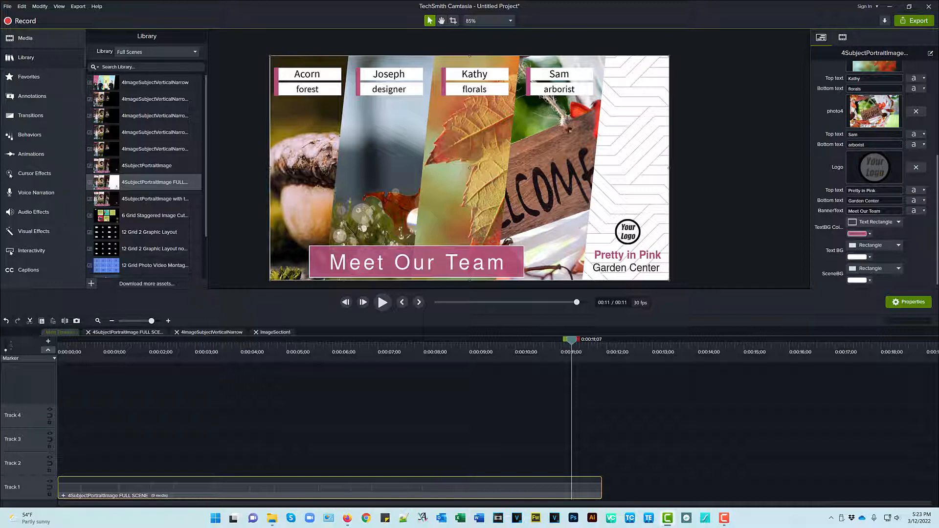
left_click_drag(339, 229, 875, 166)
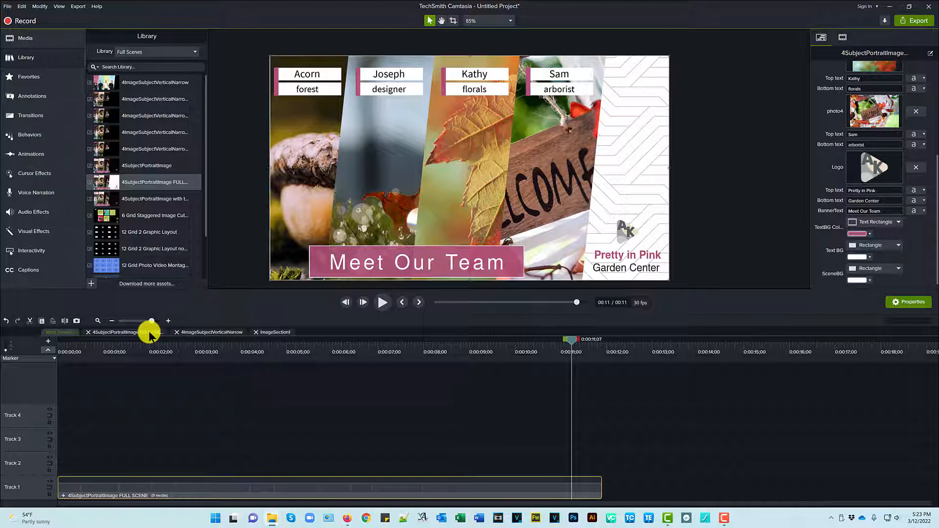
Slightly enlarge the logo image inside the nested LowerRightTextandLogo group and return to the main timeline.
left_click(105, 335)
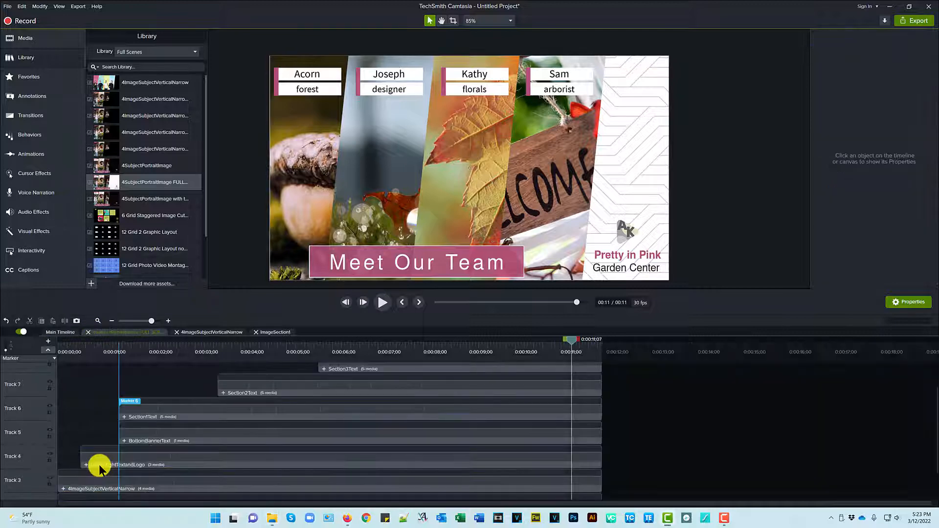
left_click(126, 458)
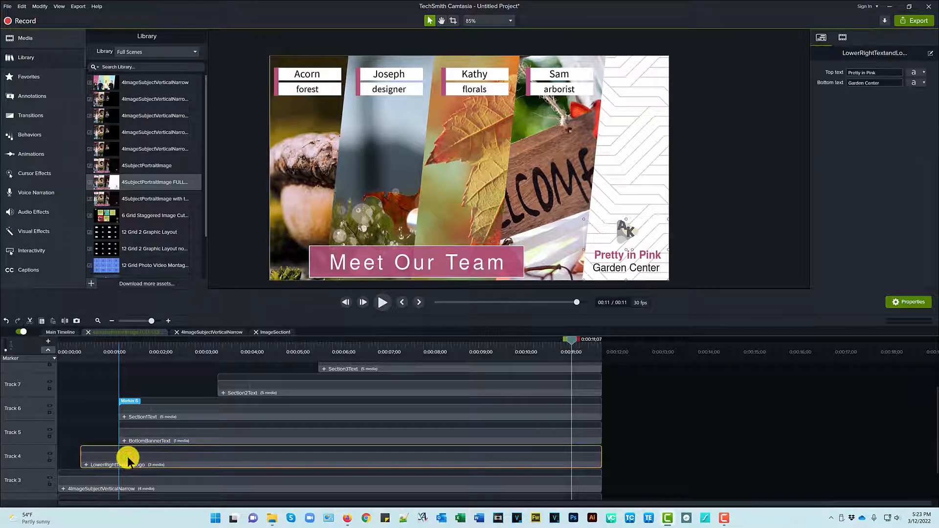
left_click(86, 464)
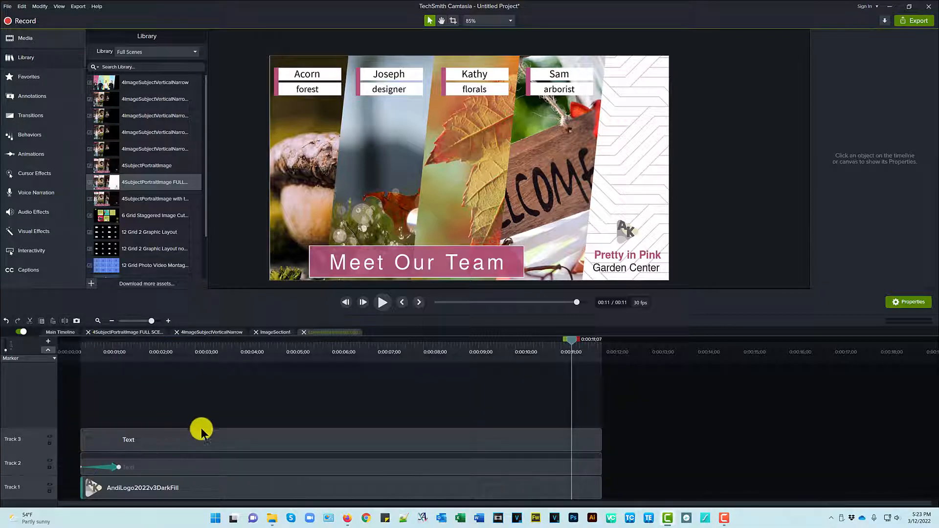
left_click(220, 486)
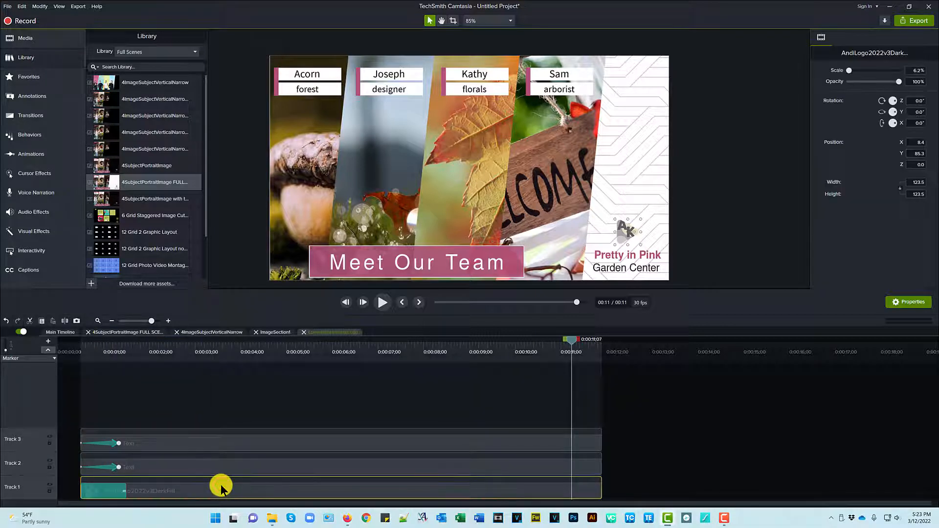
left_click(909, 72)
scroll(910, 73, "up", 1)
scroll(910, 72, "down", 1)
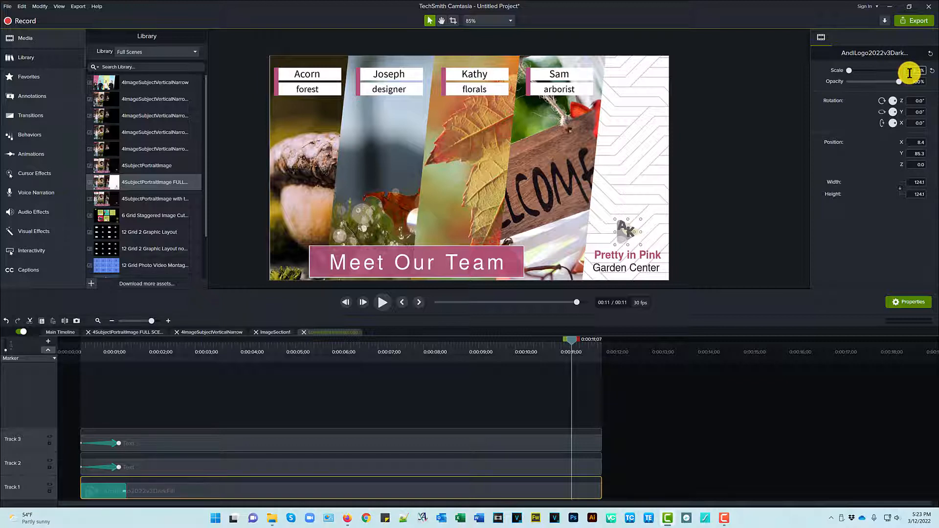
left_click(59, 332)
Set the linked TextBG Color to the amber #F7C032 swatch and darken it to gold #B18100.
scroll(847, 275, "down", 5)
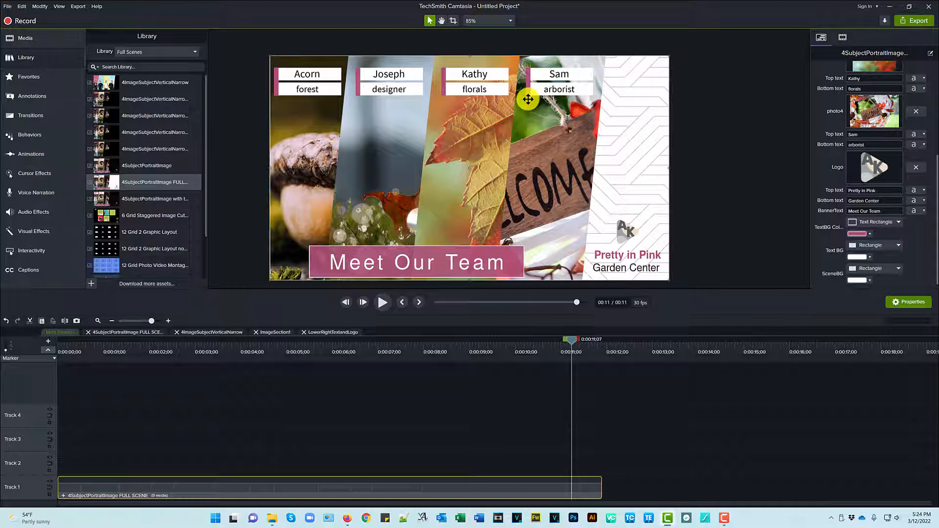
left_click(869, 235)
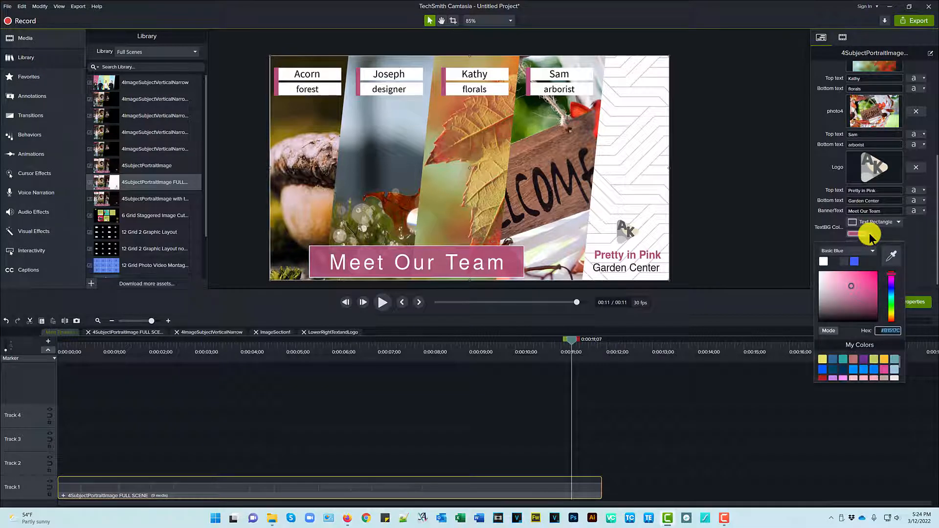
left_click(885, 361)
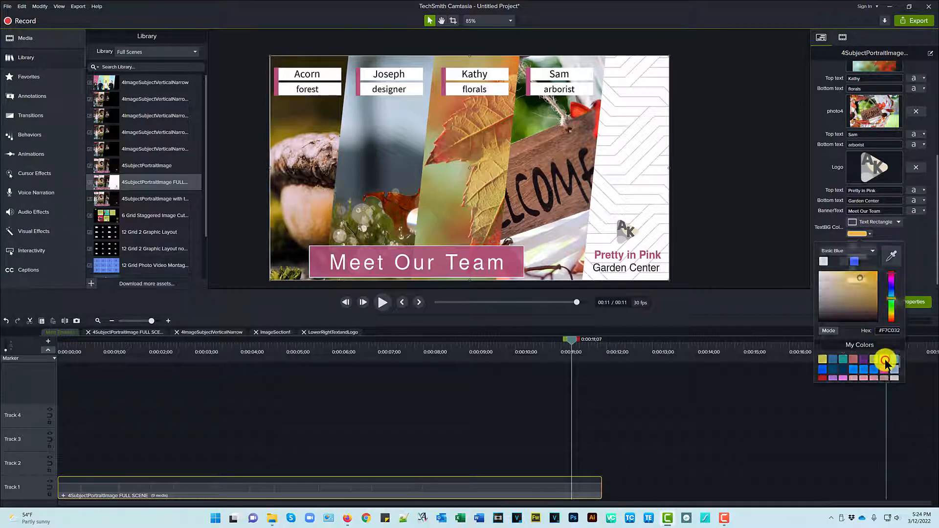
left_click(868, 235)
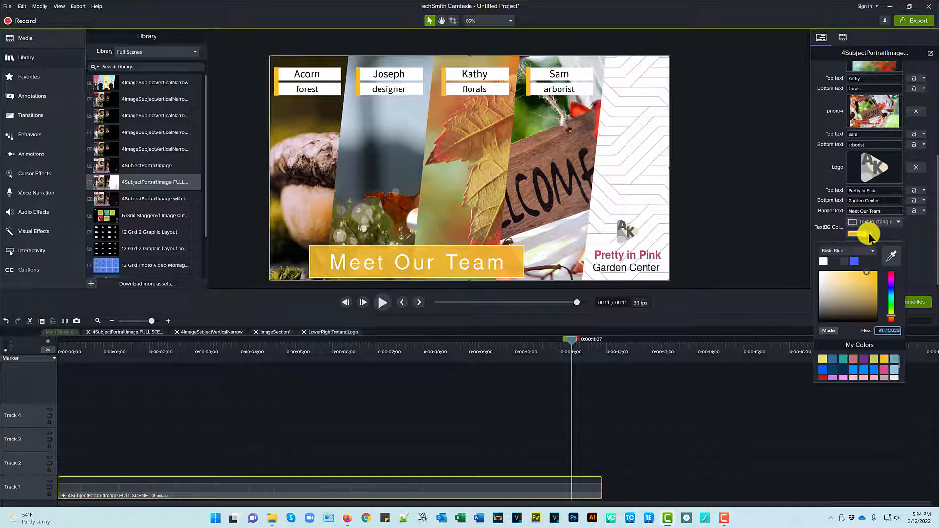
left_click(874, 283)
left_click_drag(874, 283, 882, 291)
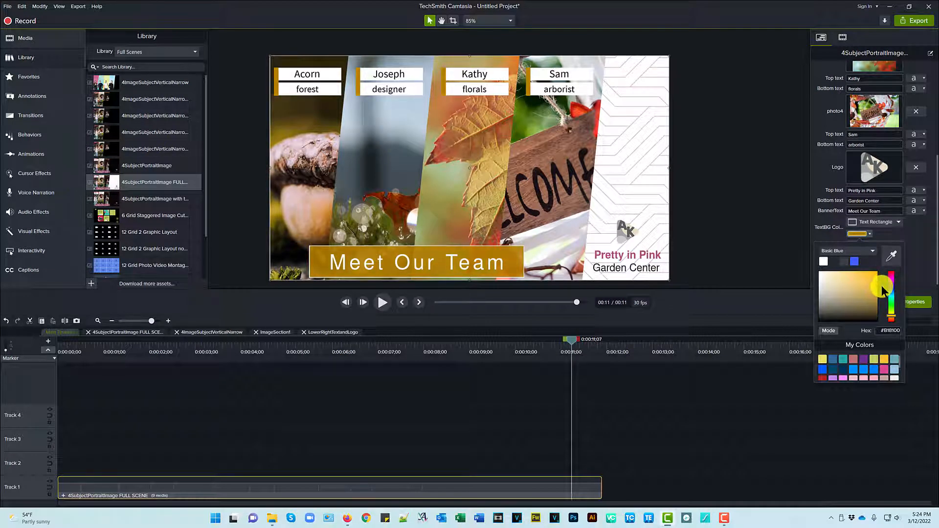
left_click(926, 280)
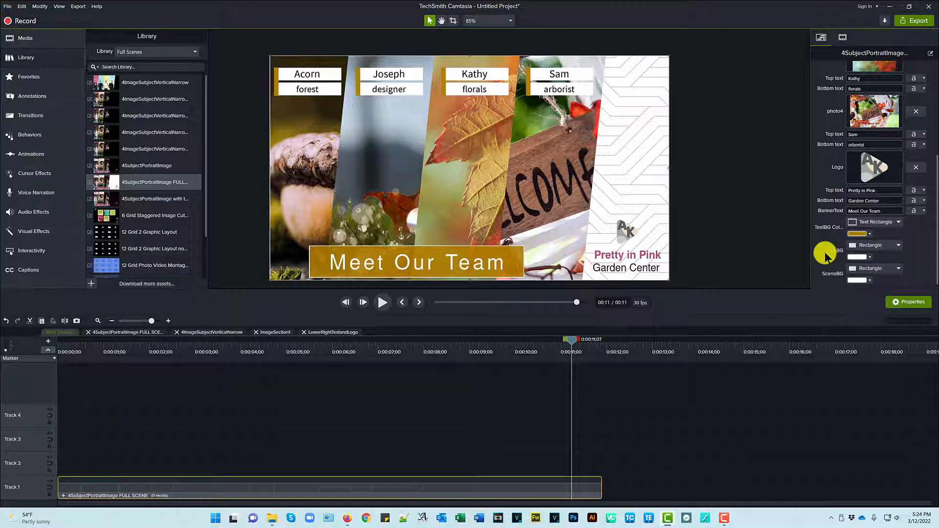
Set the linked Text BG color behind the names and roles to the light gold #E9C87A.
left_click(869, 257)
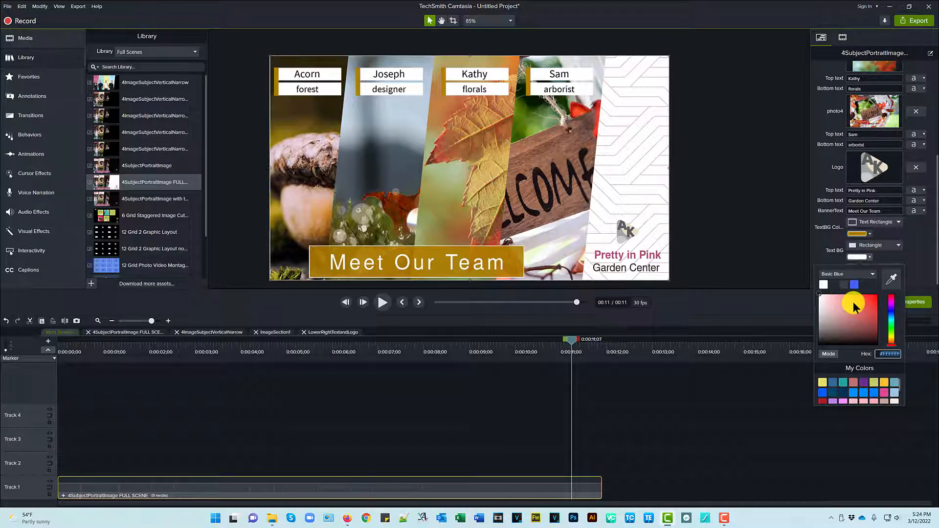
left_click(891, 342)
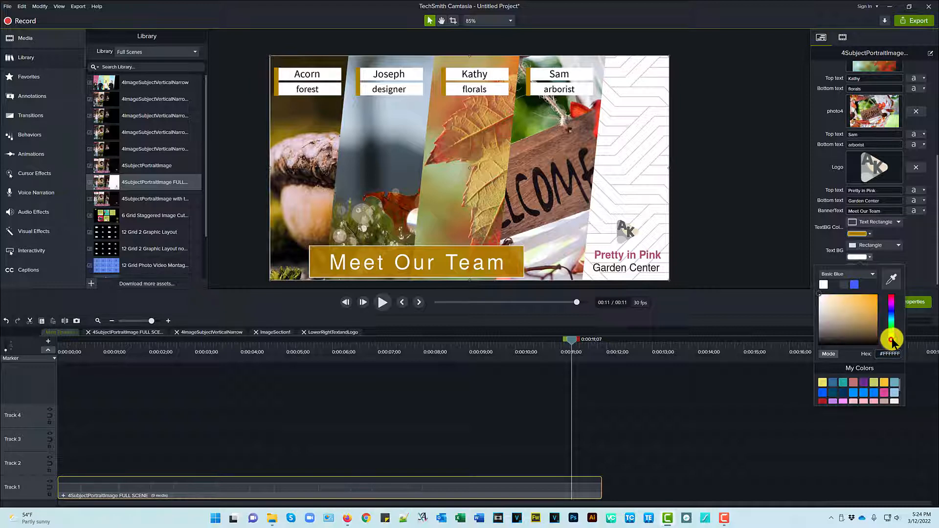
left_click(875, 328)
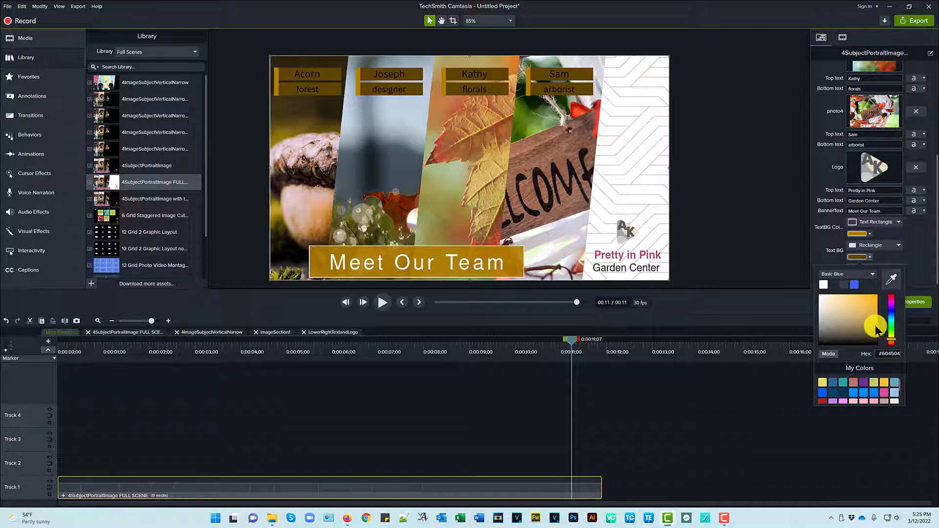
left_click_drag(876, 331, 843, 295)
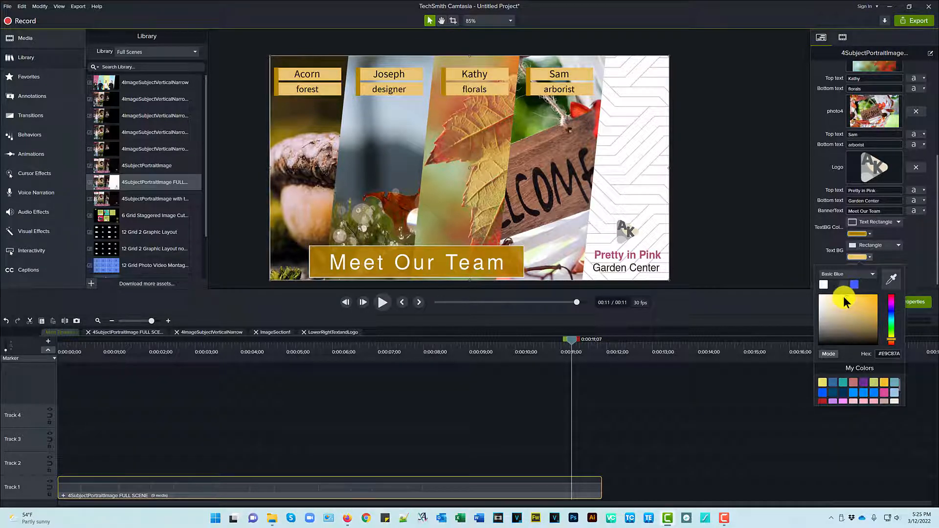
left_click(916, 274)
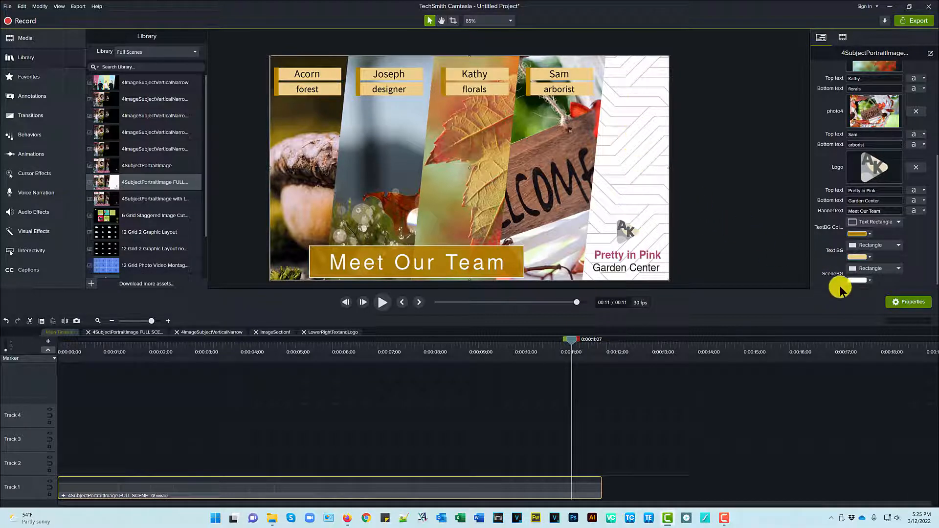
Try the yellow swatch on the SceneBG color and replace it with the amber swatch from My Colors.
left_click(869, 283)
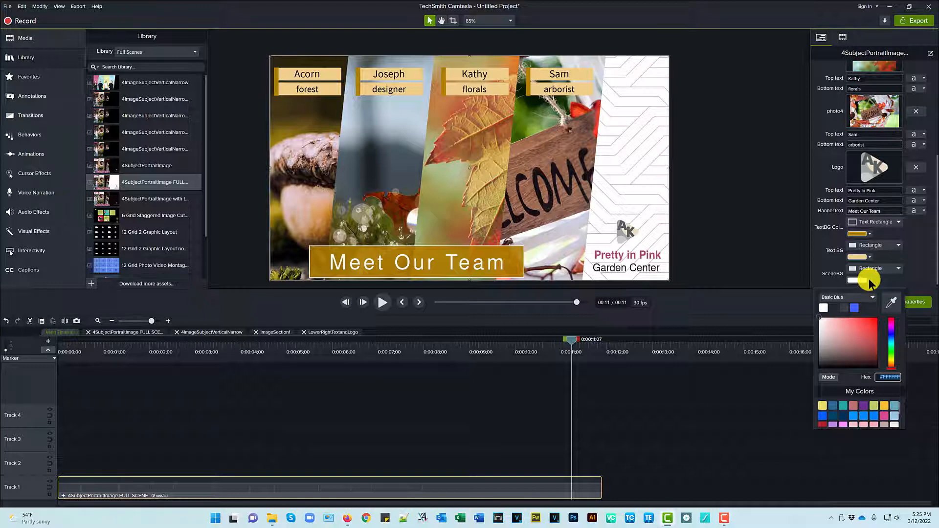
left_click(822, 405)
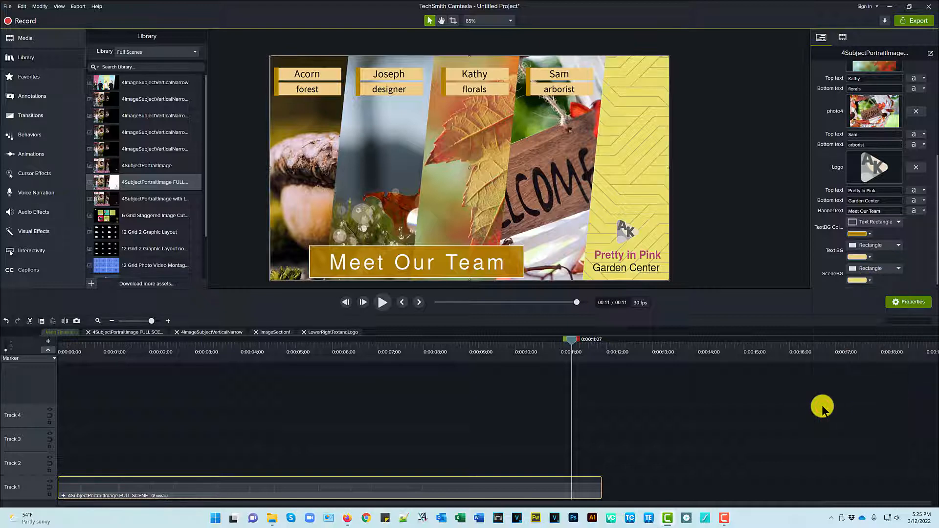
left_click(870, 282)
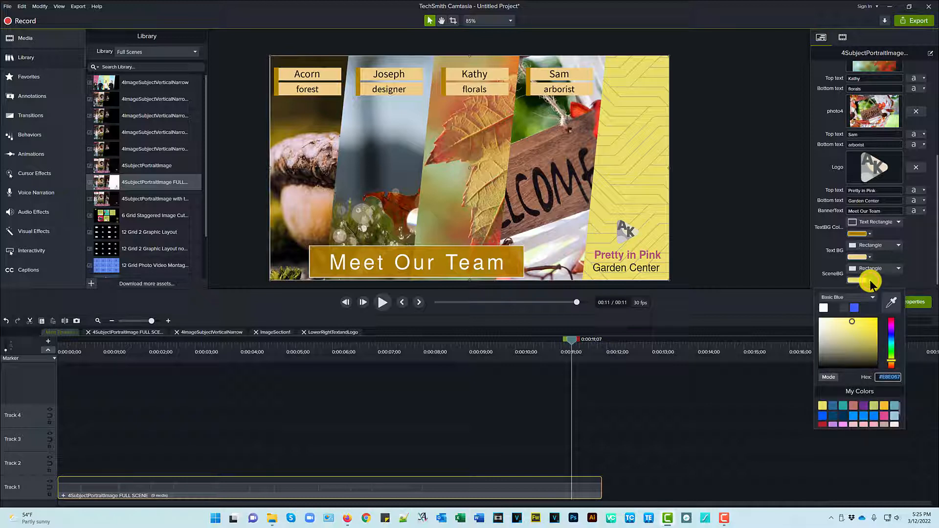
left_click(882, 406)
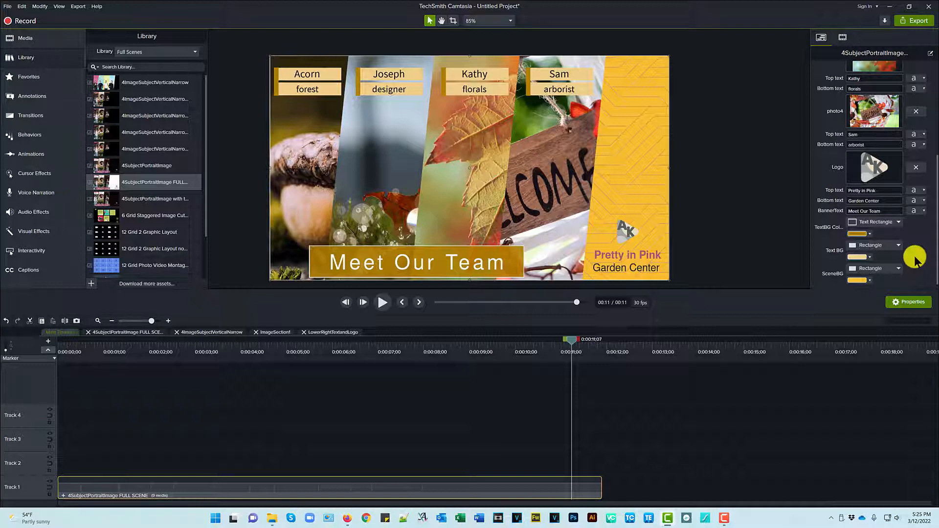
Review the scene group's visible, linked and available properties in the Quick Property Editor, leaving it without saving.
left_click(305, 489)
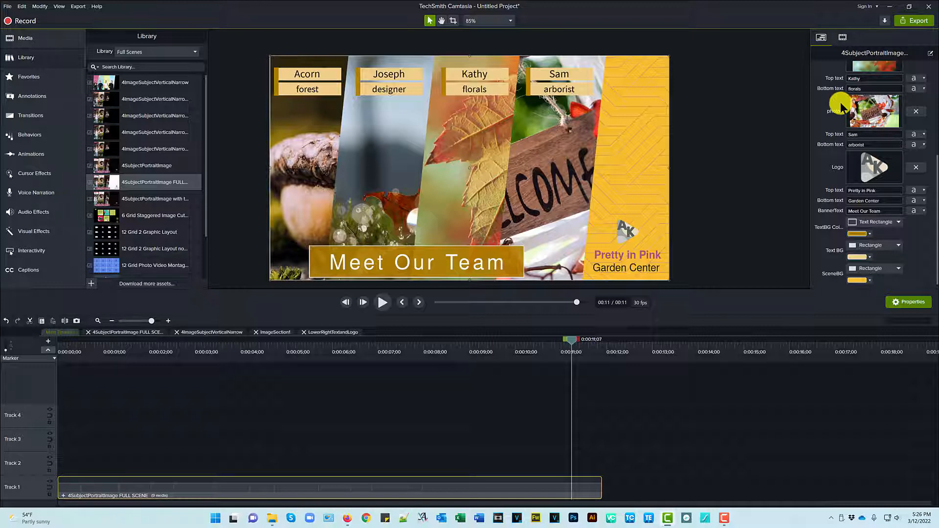
left_click(931, 54)
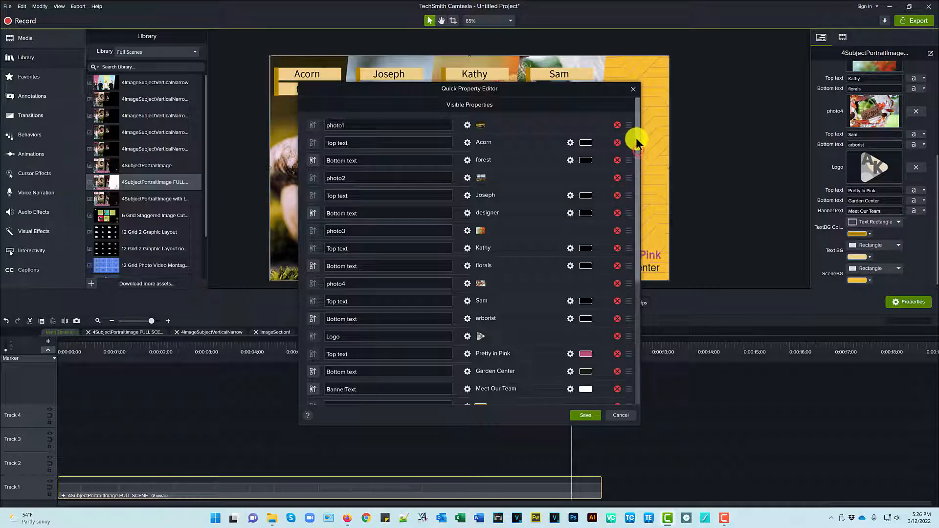
left_click(638, 150)
left_click_drag(637, 228, 638, 380)
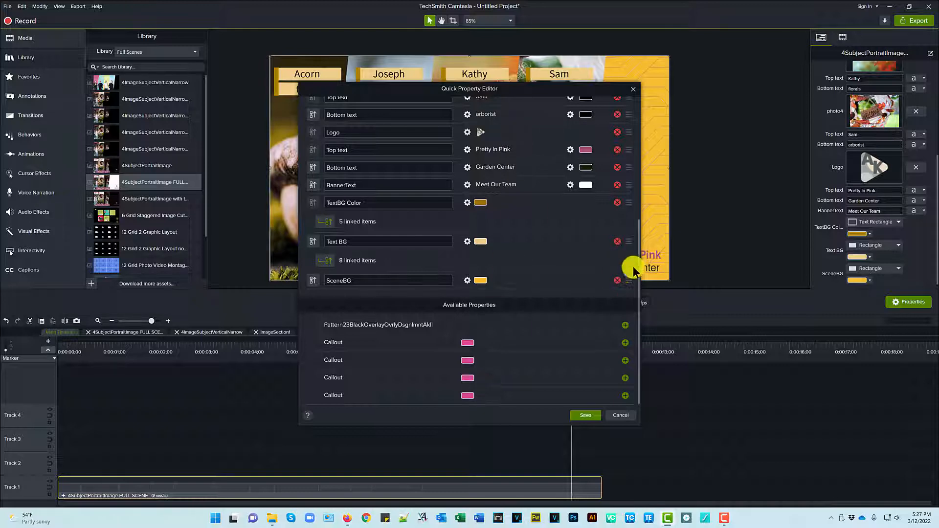
left_click_drag(638, 254, 641, 124)
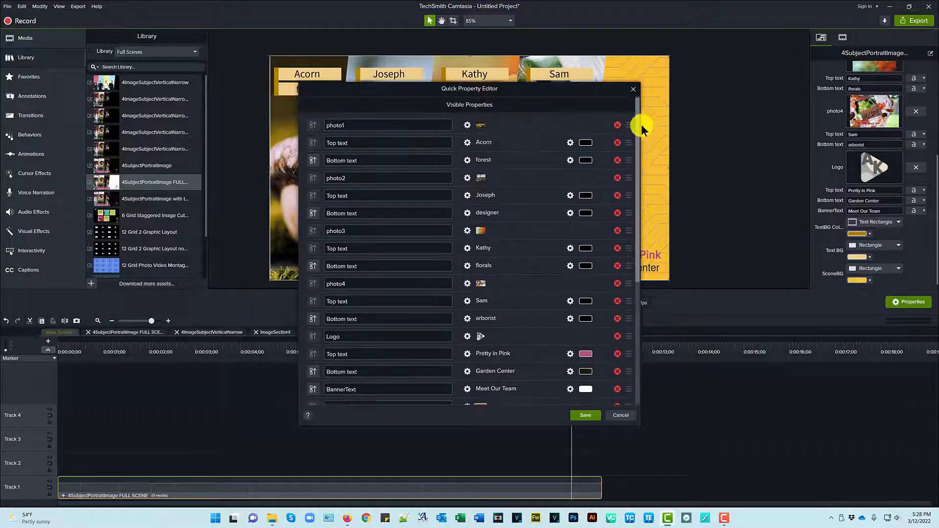
left_click(613, 414)
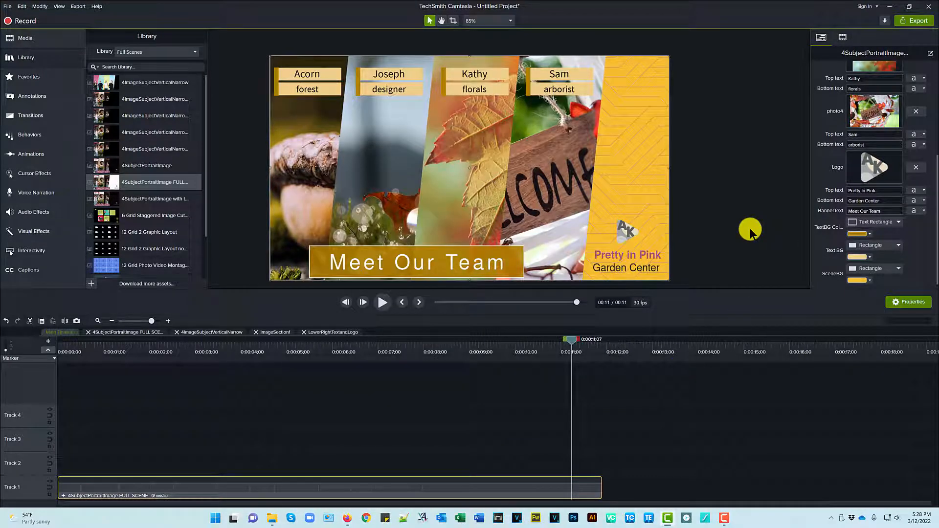